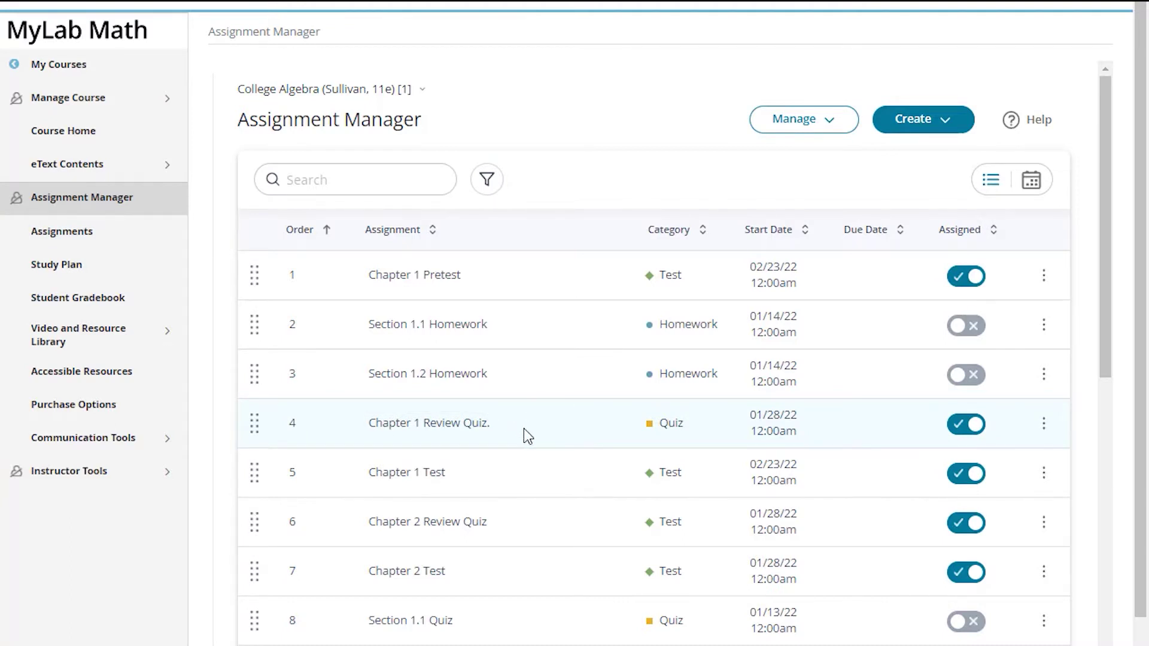
Step: Bring up the options menu on the Chapter 1 Review Quiz row
left_click(1044, 422)
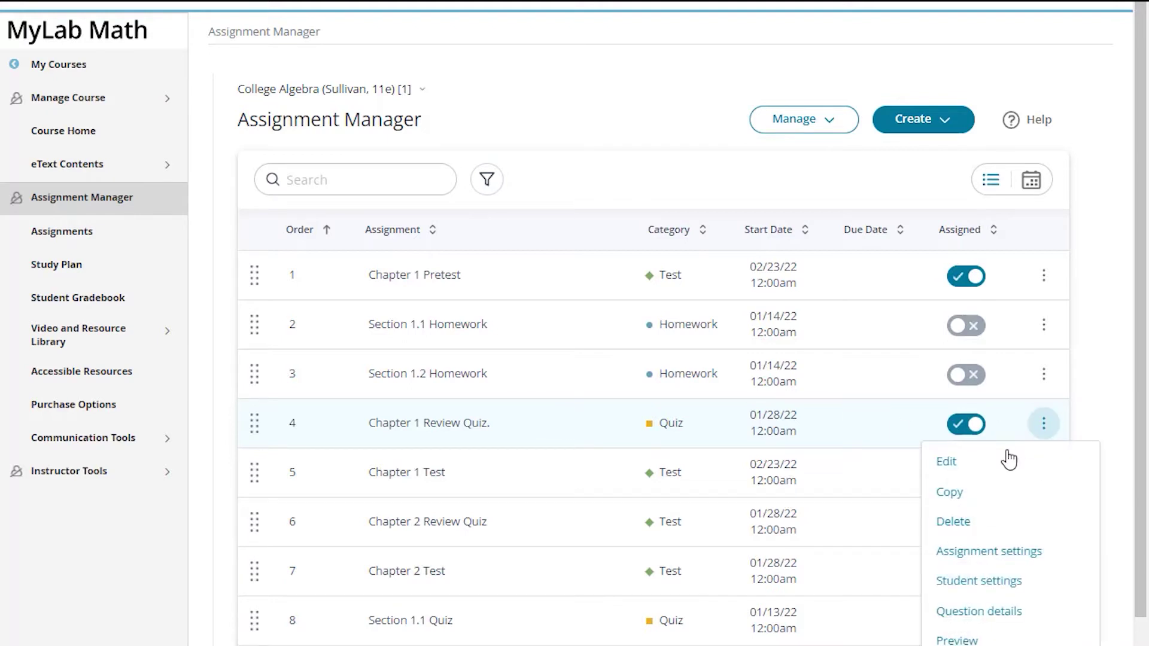
Step: Require a companion Study Plan as a prerequisite for the Chapter 1 Review Quiz, then save and assign
left_click(975, 469)
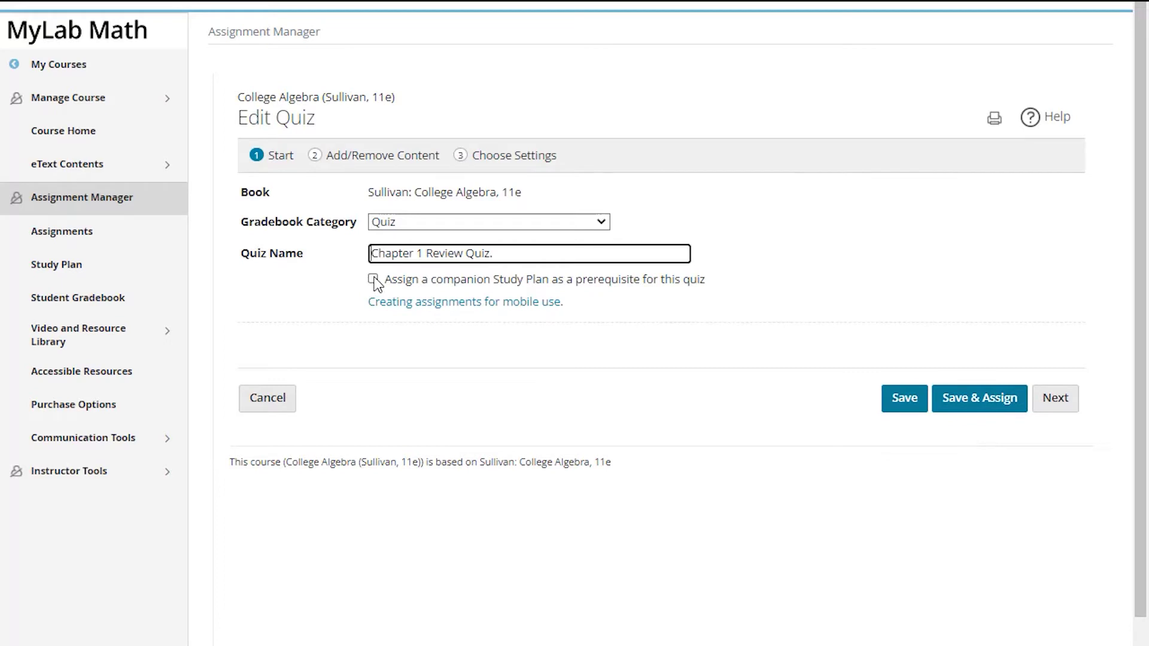
left_click(372, 280)
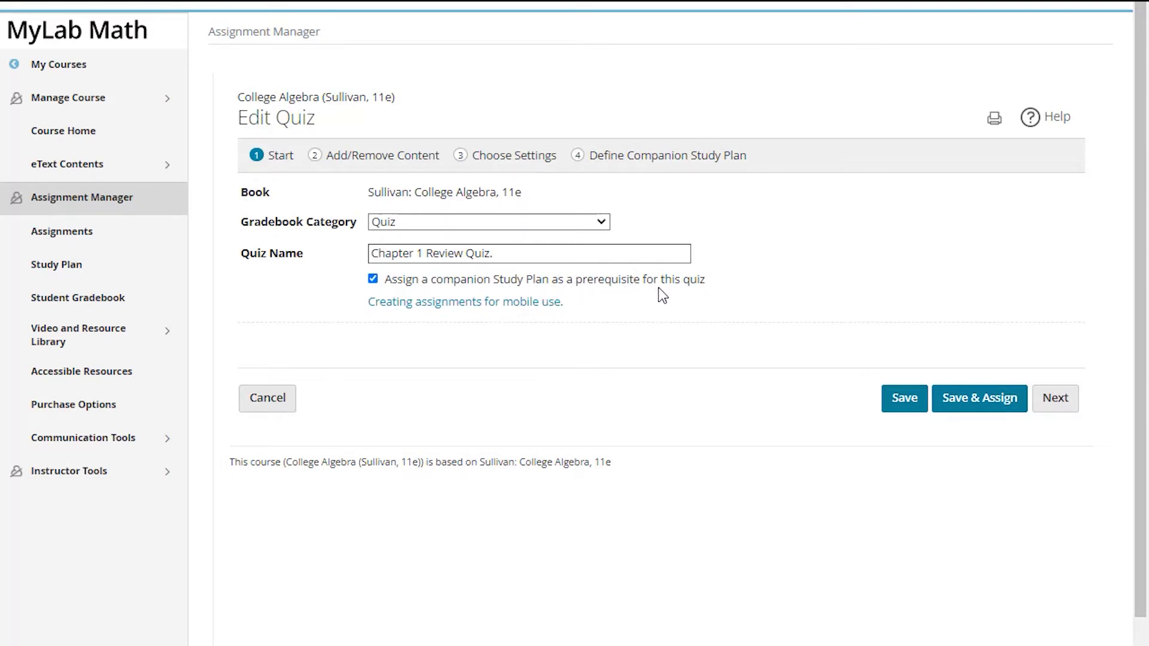
left_click(980, 397)
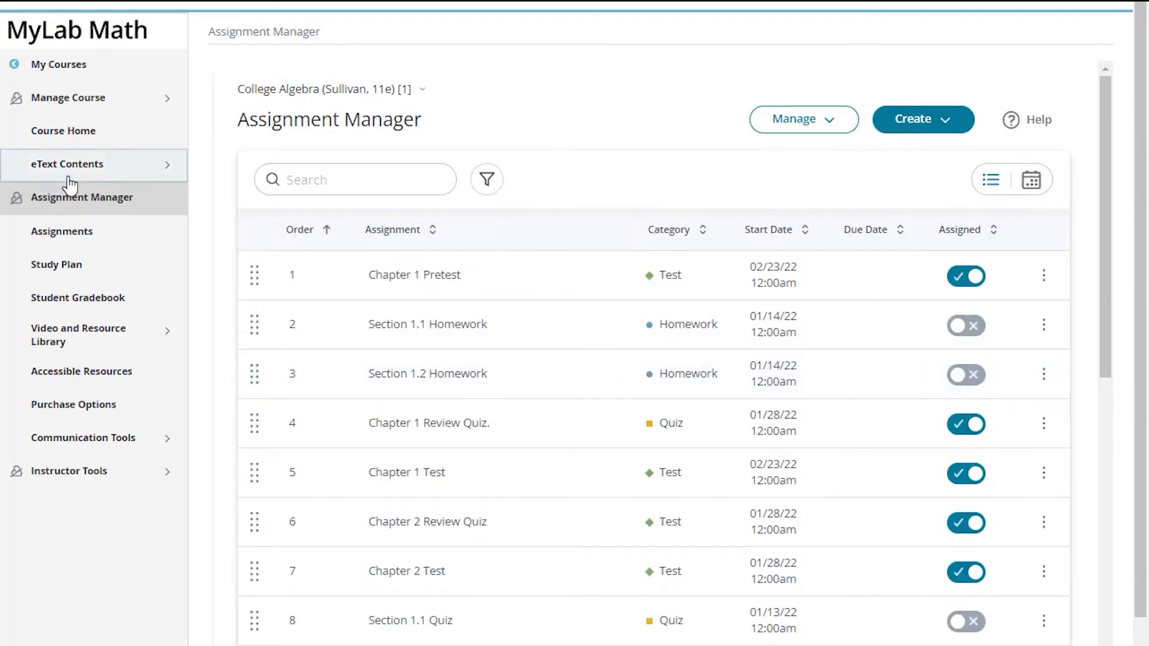
Step: View the course assignments and the Study Plan for Chapter 1 Review Quiz
left_click(61, 232)
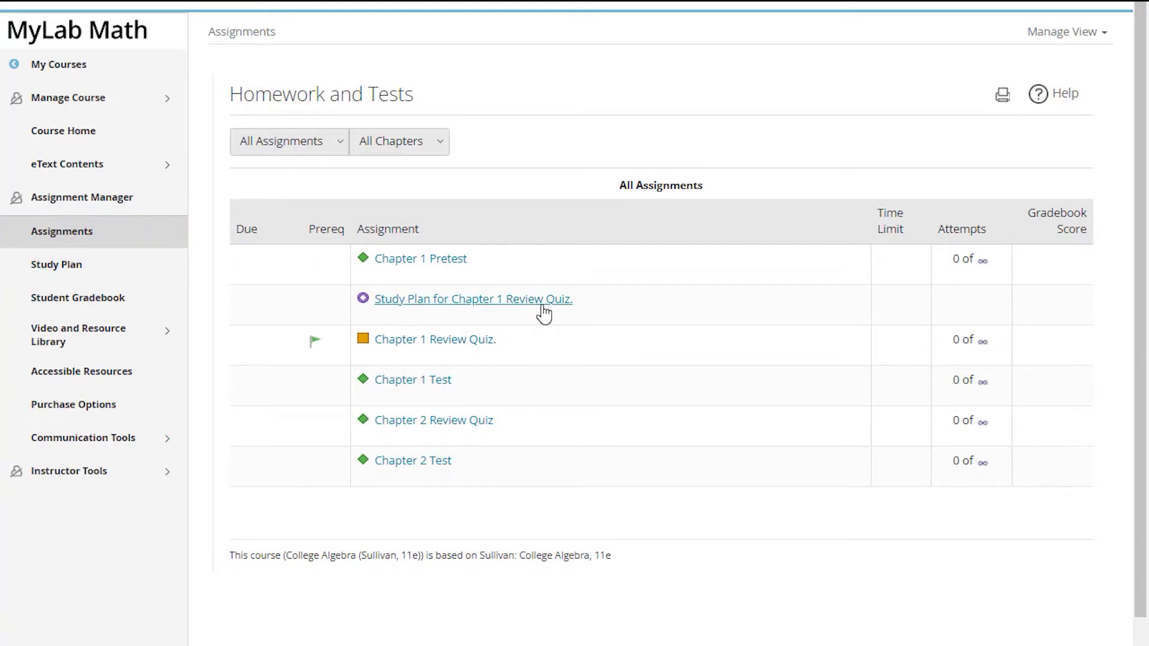
left_click(432, 306)
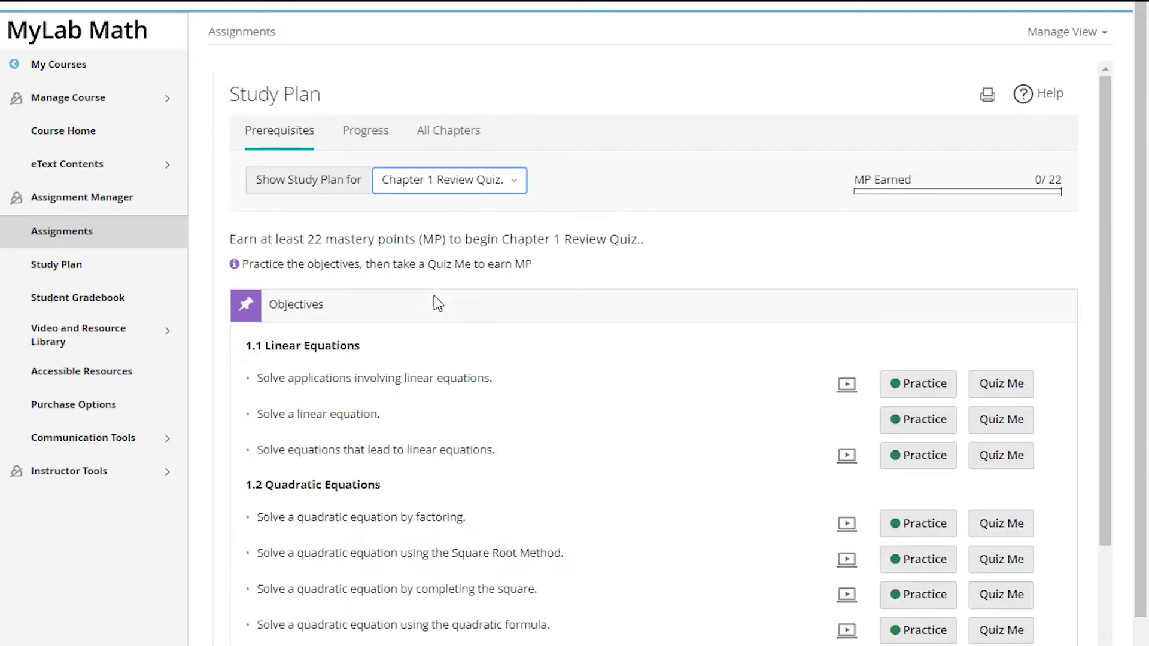
scroll(507, 324, "down", 2)
scroll(512, 315, "down", 2)
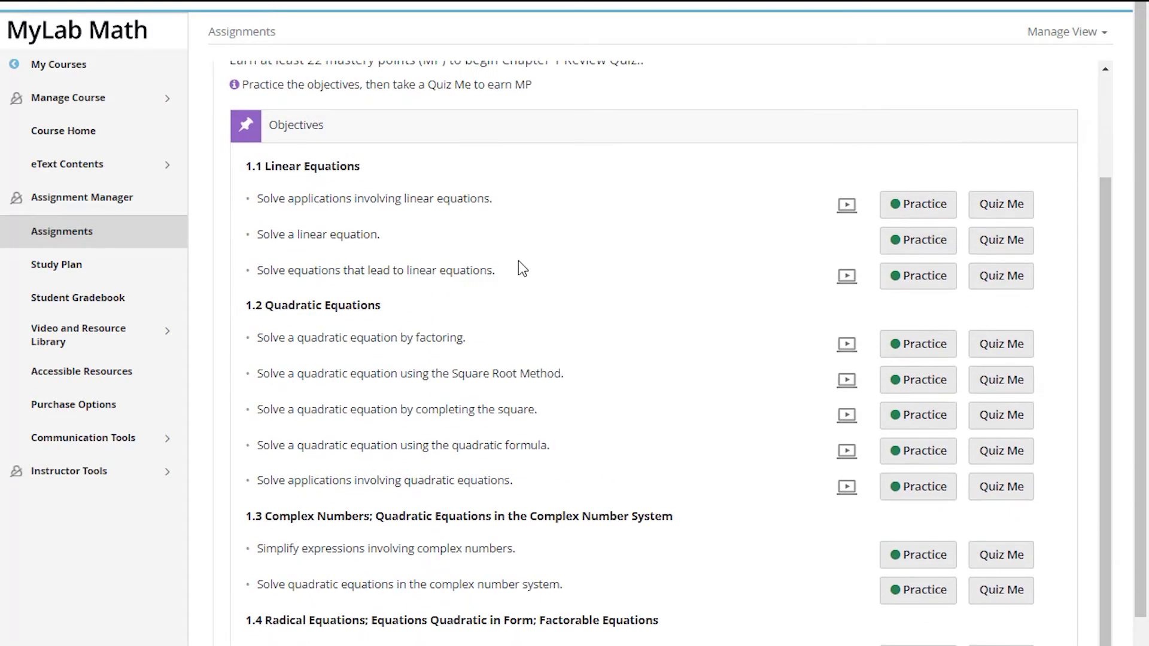
scroll(521, 261, "down", 2)
scroll(526, 252, "down", 3)
scroll(523, 270, "down", 2)
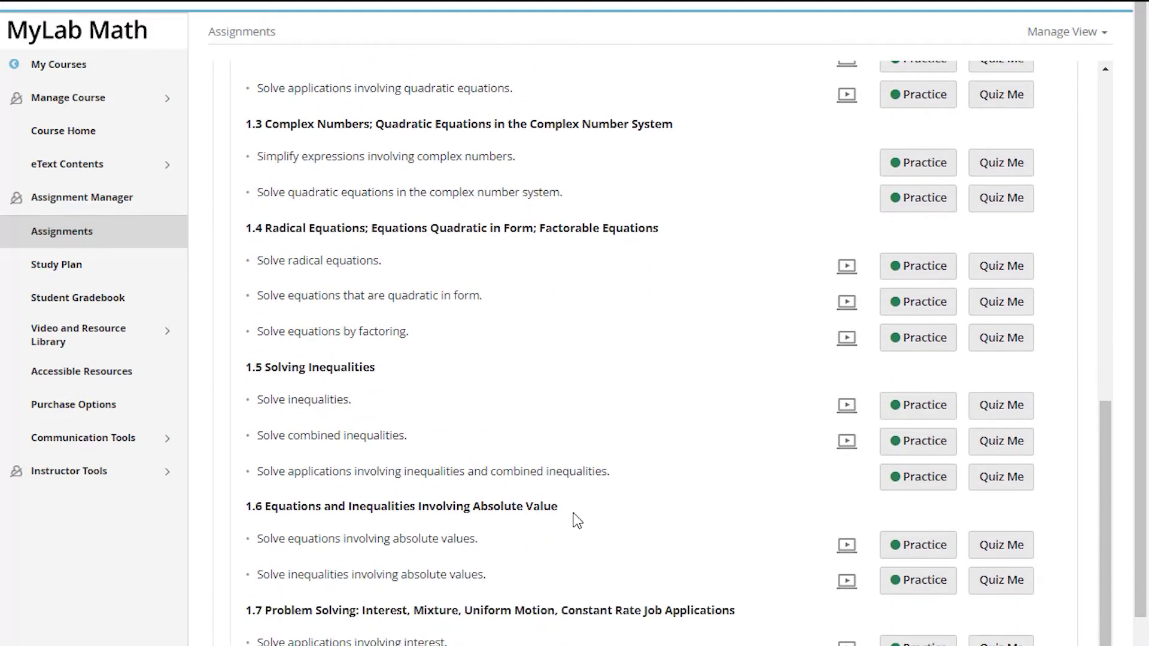
scroll(586, 541, "up", 2)
scroll(584, 530, "up", 4)
scroll(584, 516, "up", 3)
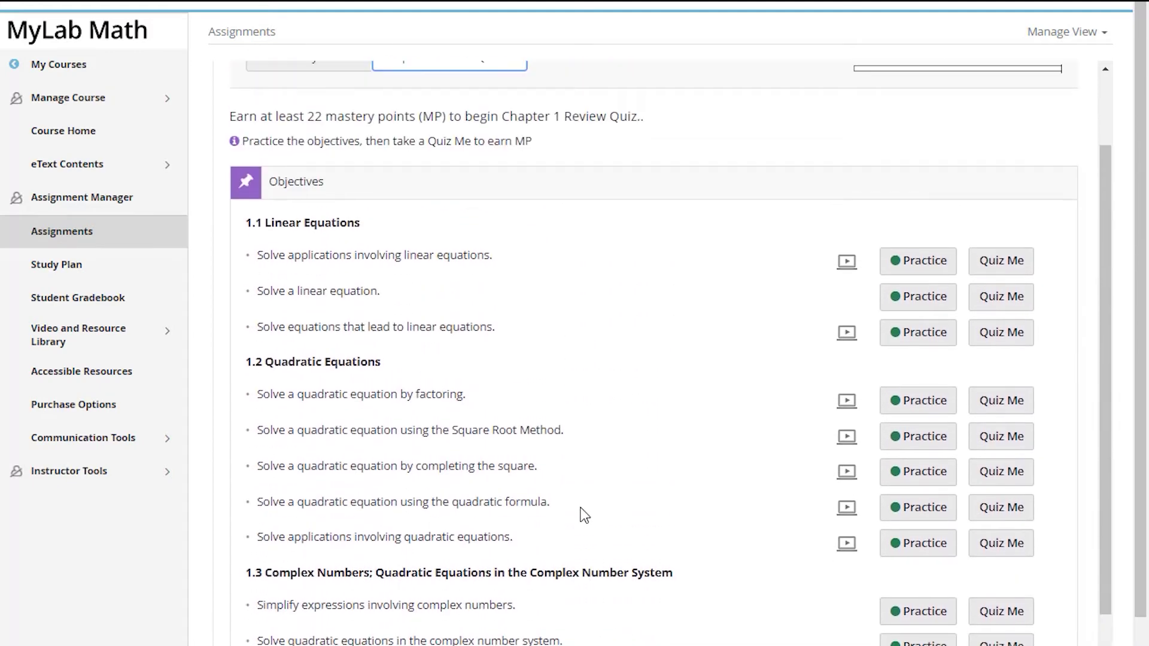
scroll(619, 487, "up", 3)
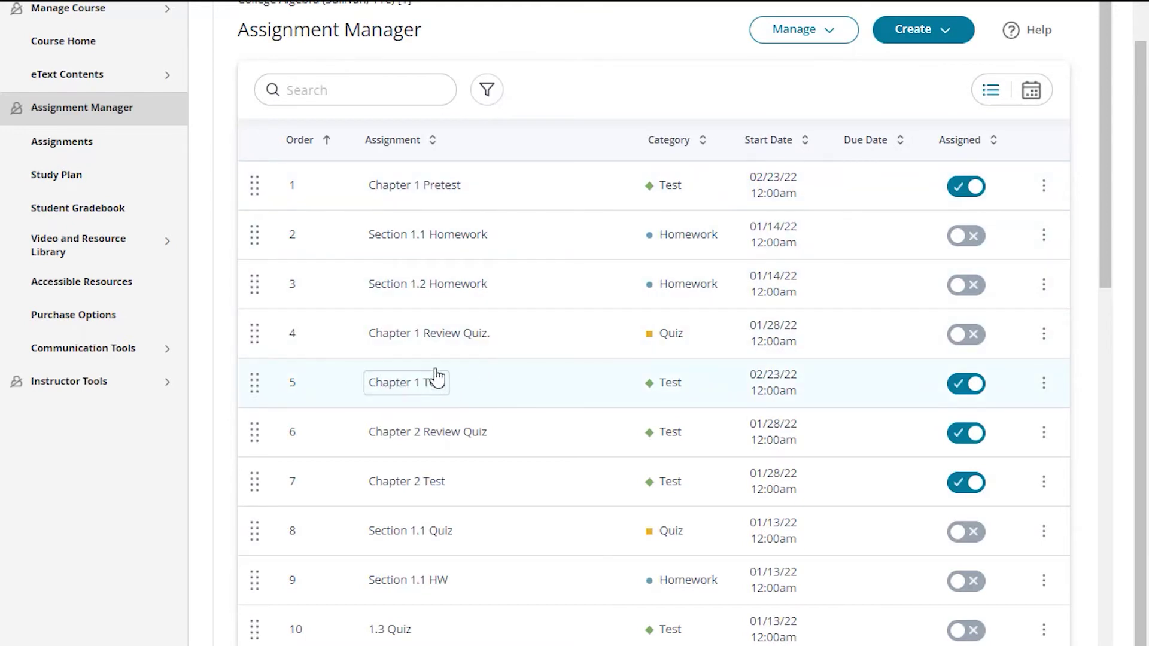
mouse_move(873, 384)
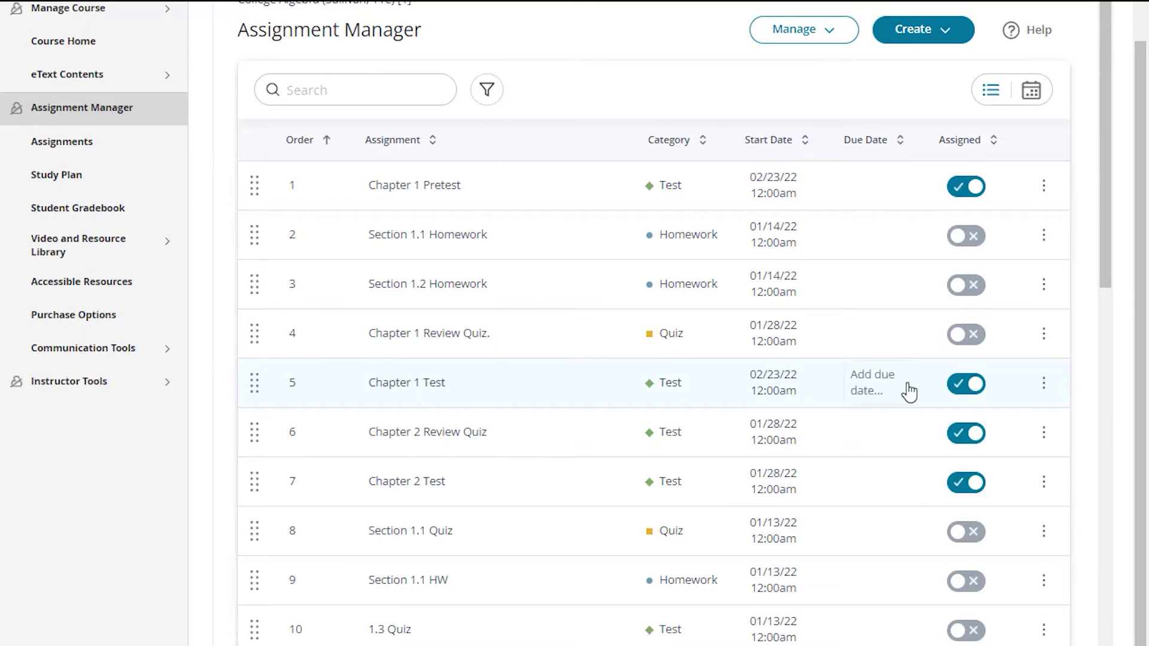
Step: Bring up the options menu on the Chapter 1 Test row
left_click(1044, 383)
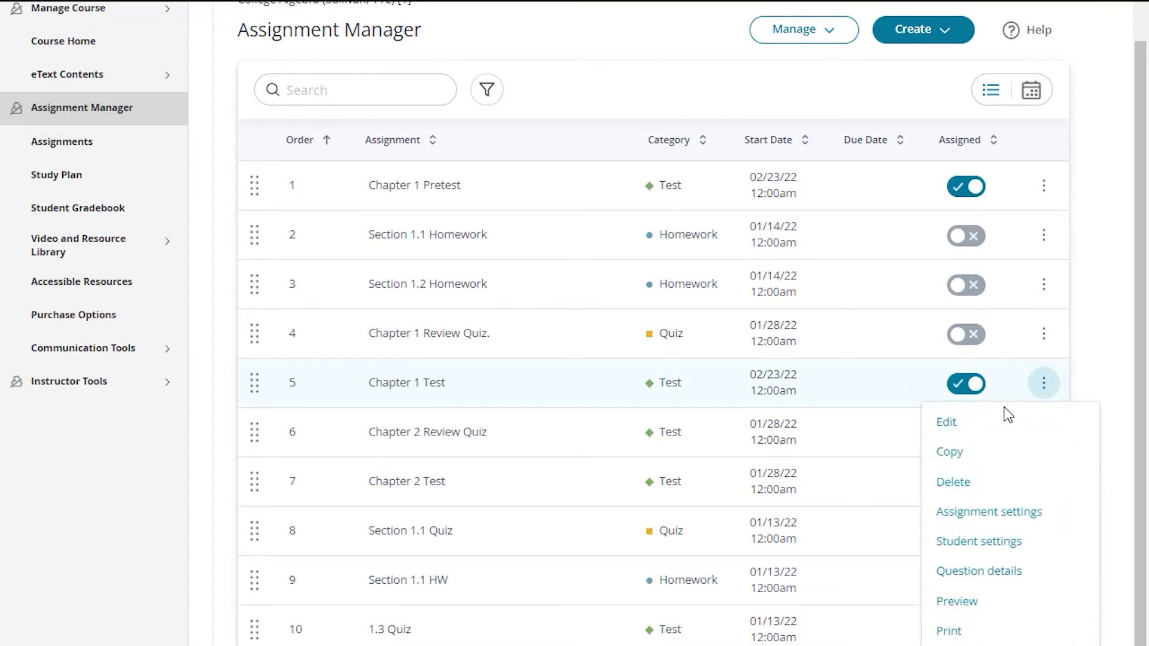
Step: Require a companion Study Plan for the Chapter 1 Test and continue to its settings
left_click(950, 423)
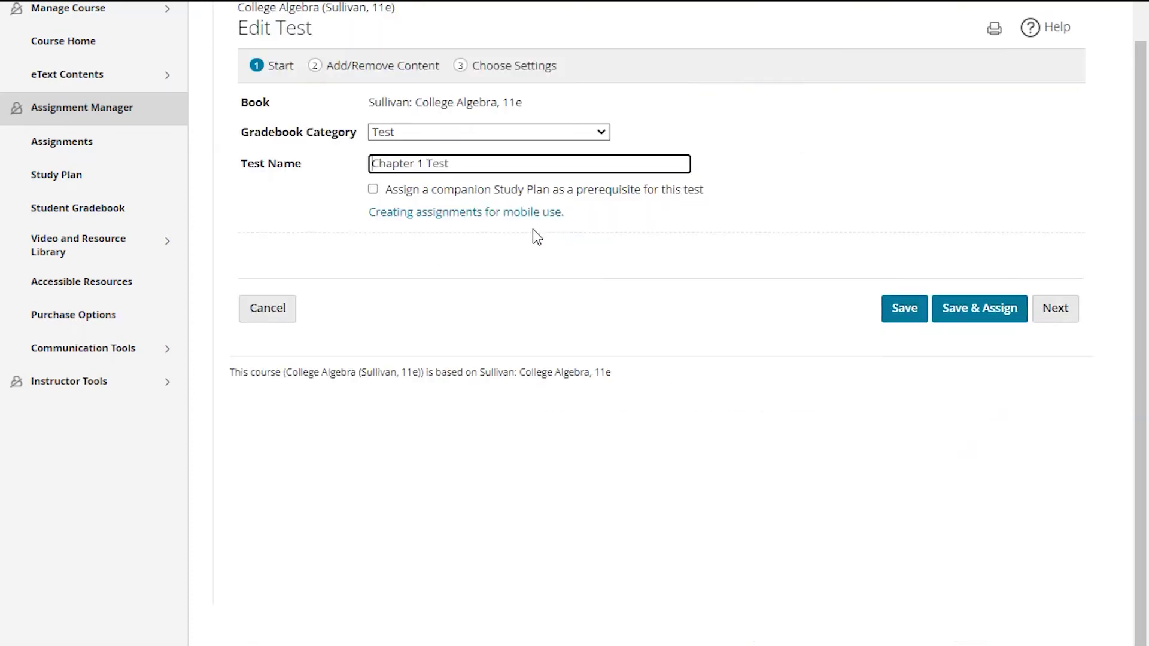
left_click(373, 190)
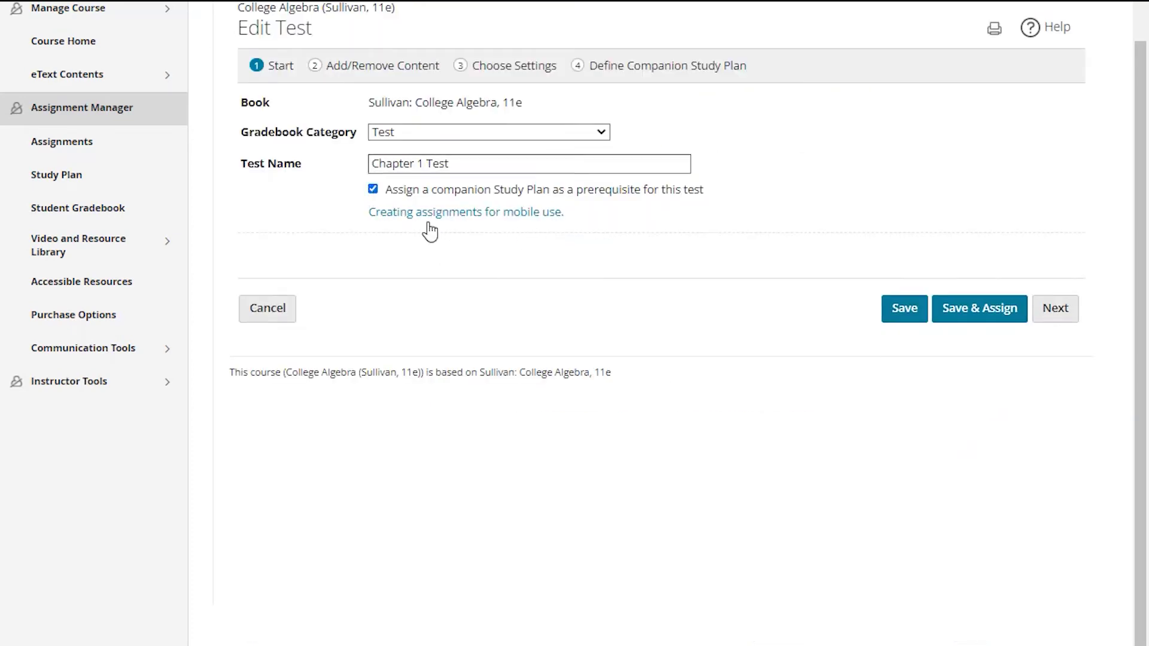
left_click(1056, 309)
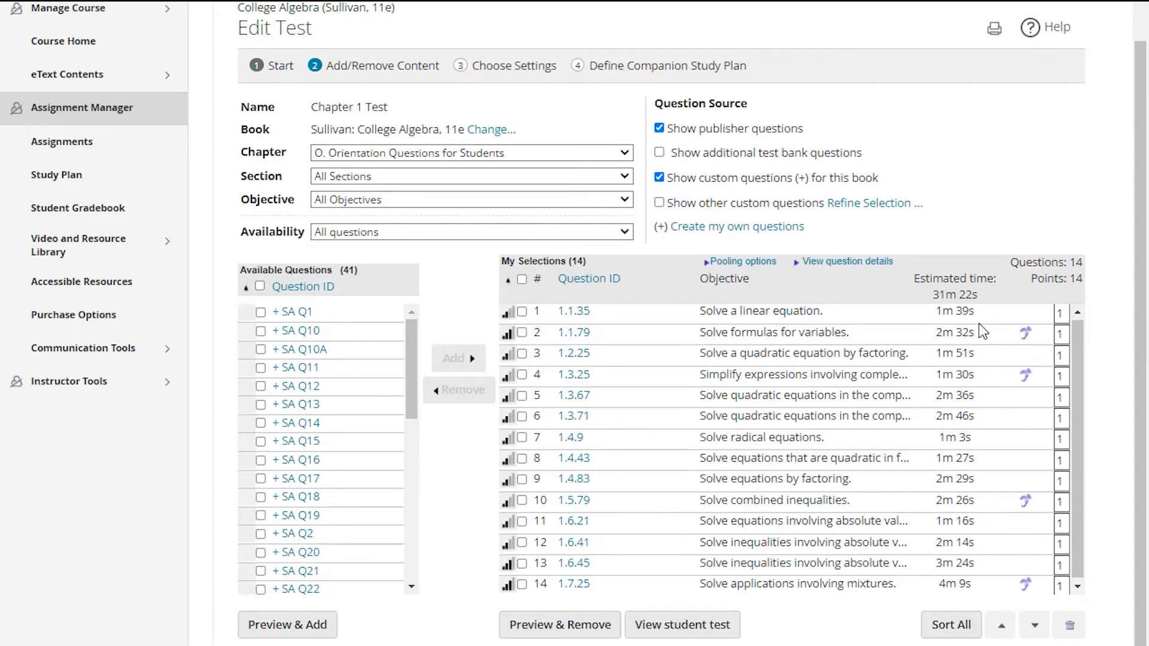
scroll(988, 360, "down", 3)
left_click(1057, 590)
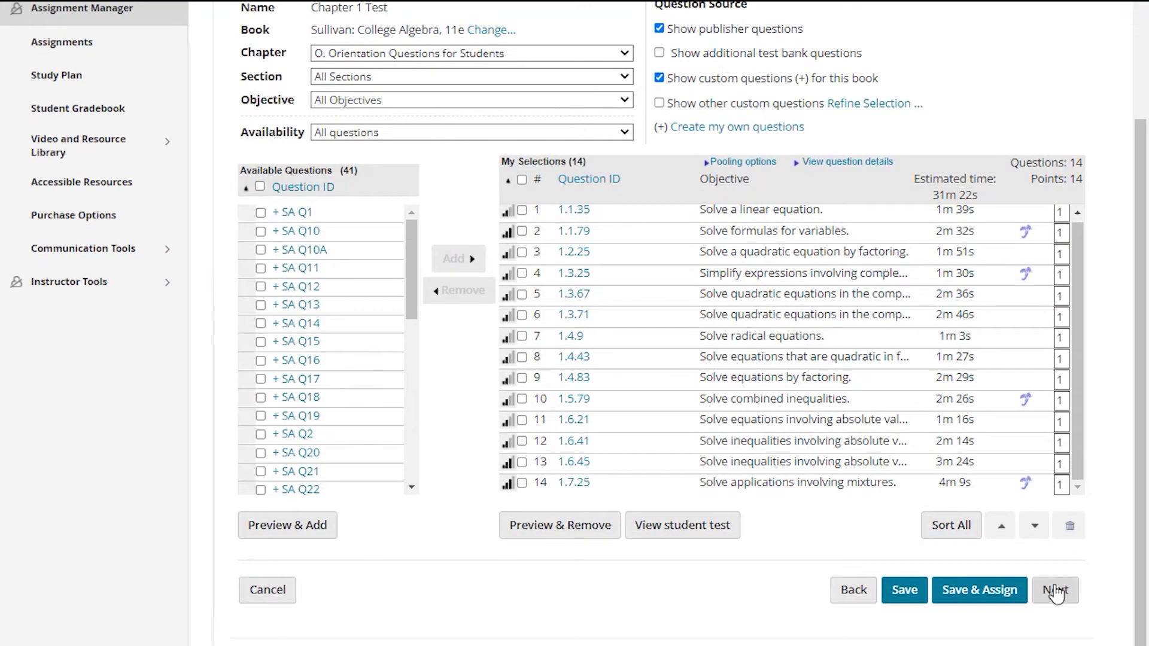
scroll(850, 220, "down", 2)
scroll(629, 269, "down", 1)
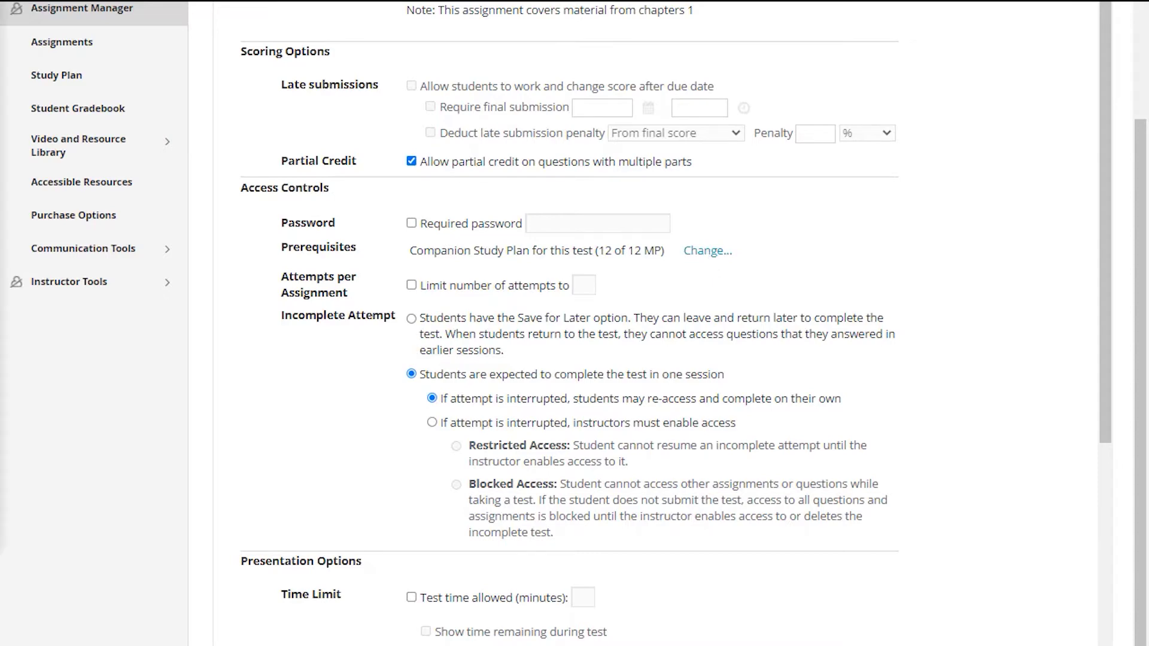
Step: Review the Chapter 1 Test prerequisites and select the minimum mastery score value
left_click(708, 250)
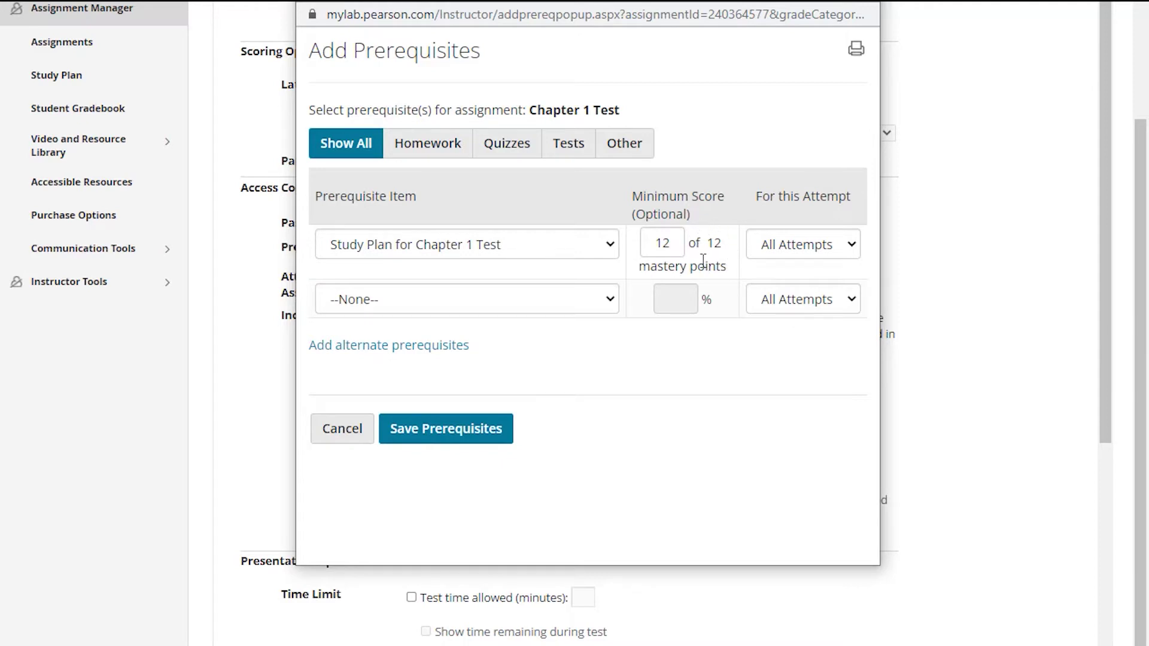
double_click(660, 242)
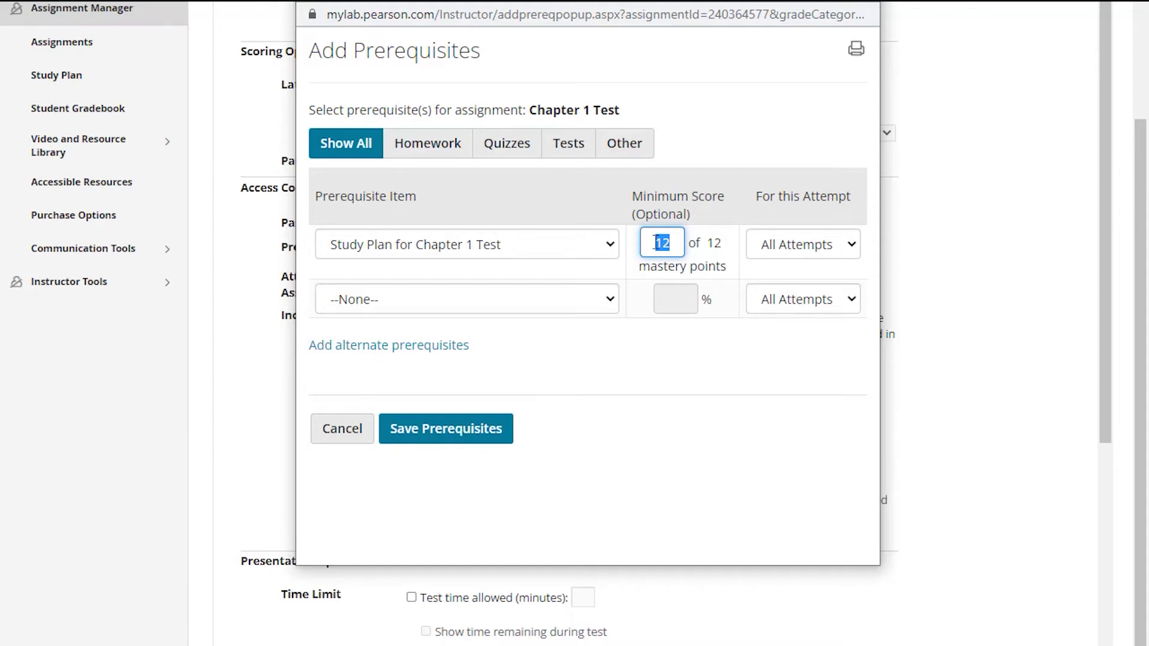
left_click(342, 428)
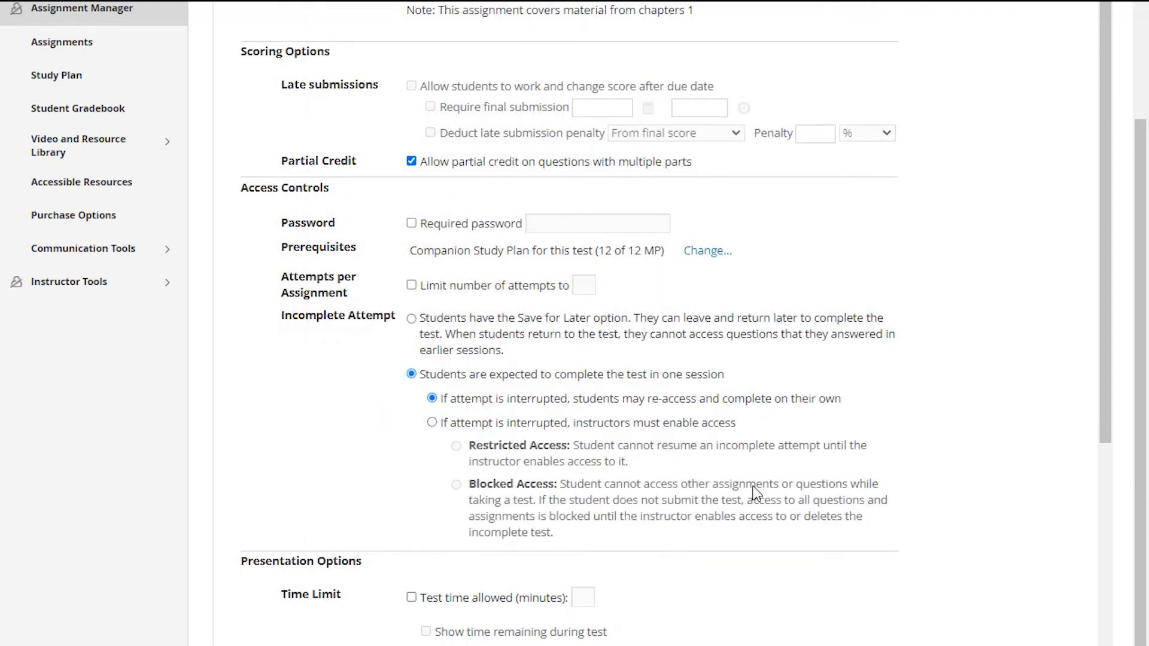
scroll(754, 484, "down", 5)
scroll(773, 452, "down", 4)
scroll(773, 452, "down", 1)
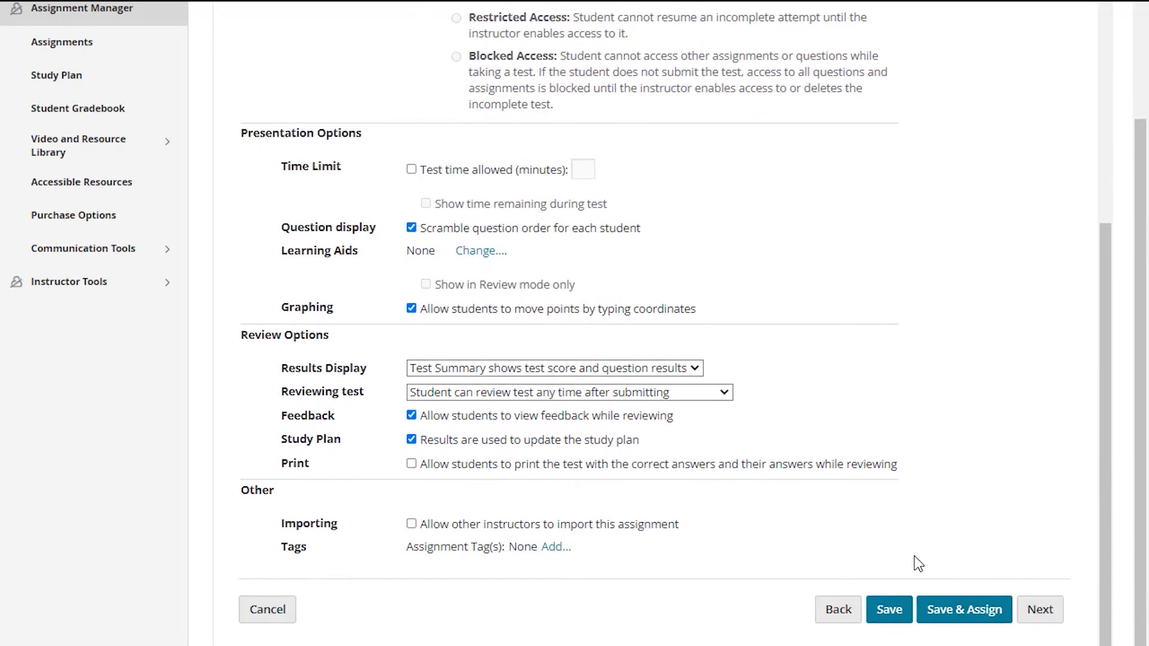
Step: Add Section 1.1 objectives on linear equation applications and equations leading to linear equations
left_click(1040, 610)
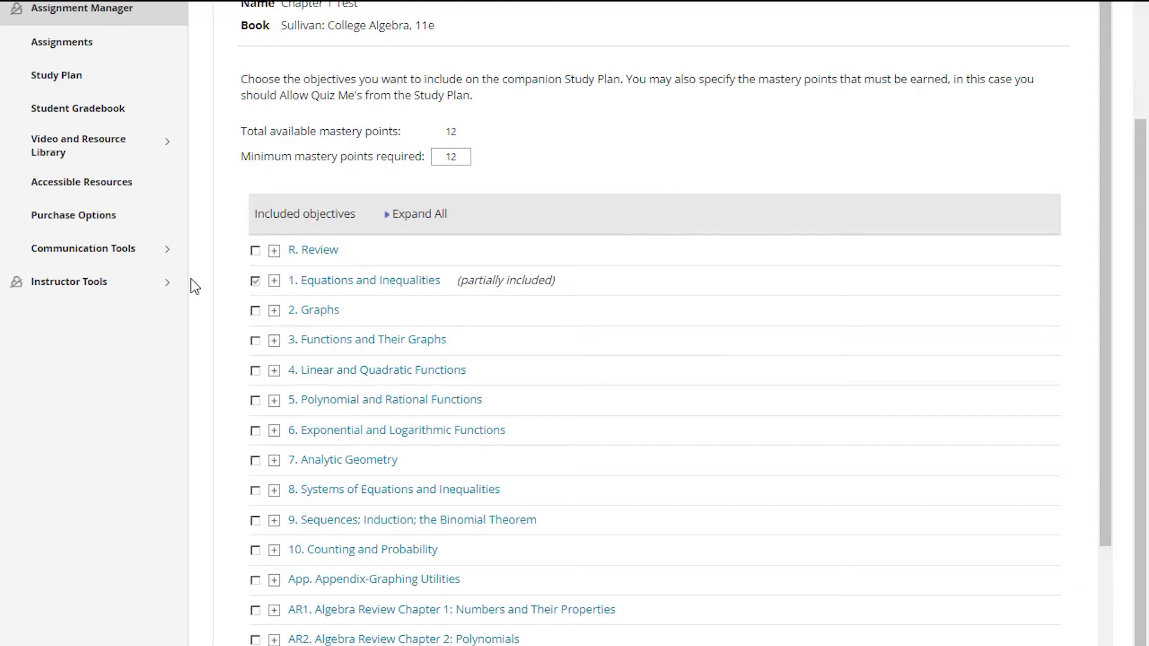
left_click(274, 282)
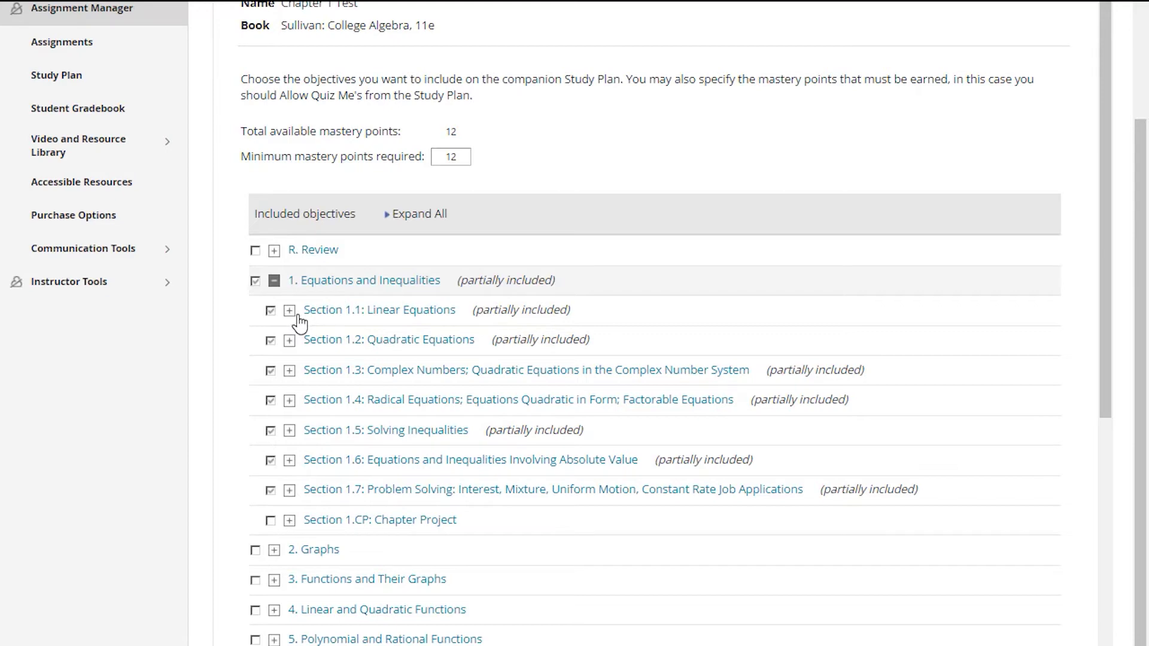
left_click(289, 310)
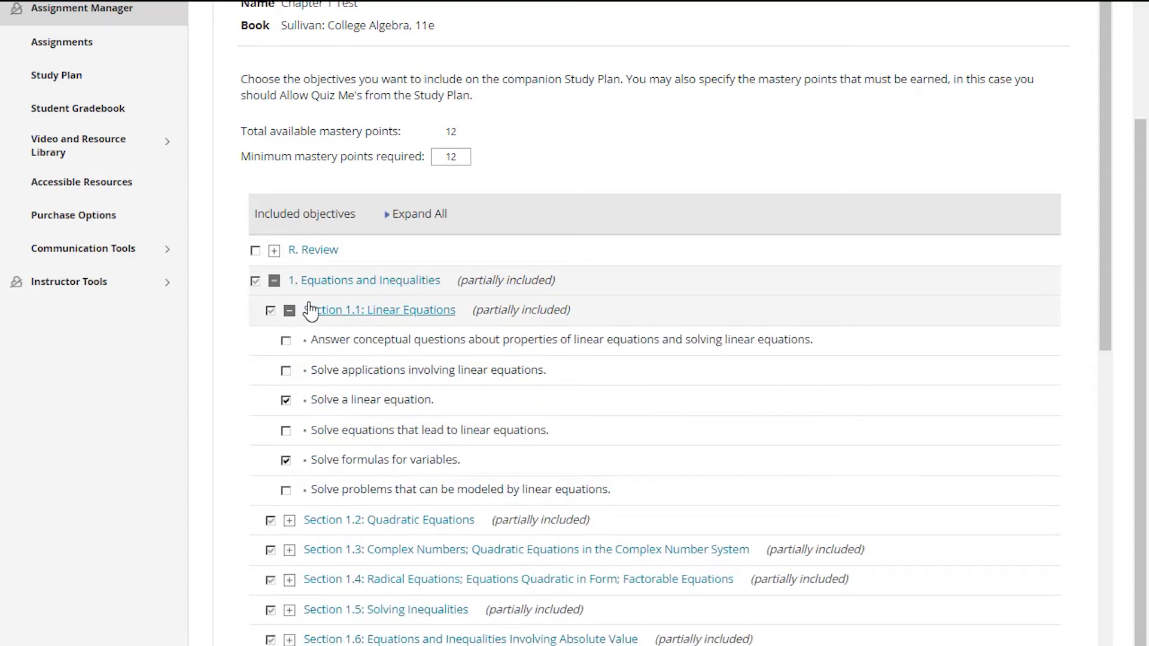
left_click(286, 371)
left_click(286, 430)
left_click(290, 310)
Step: Add Section 1.2 quadratic objectives: completing the square, quadratic formula, discriminant, any method, modeling and applications
left_click(290, 340)
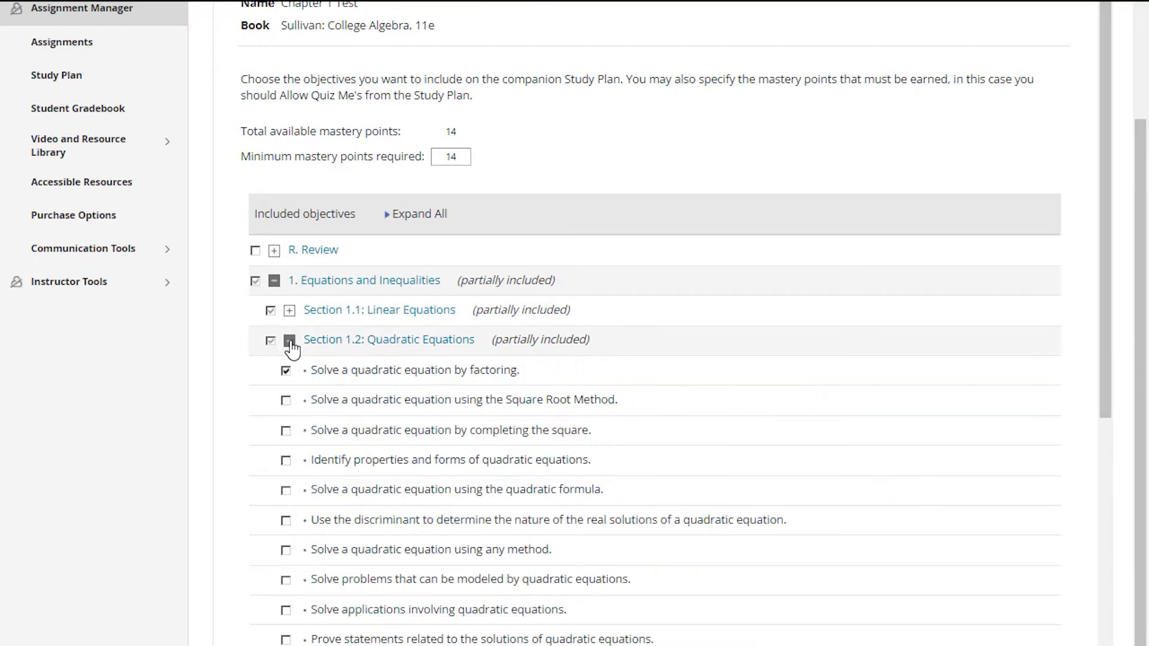
left_click(286, 430)
left_click(286, 489)
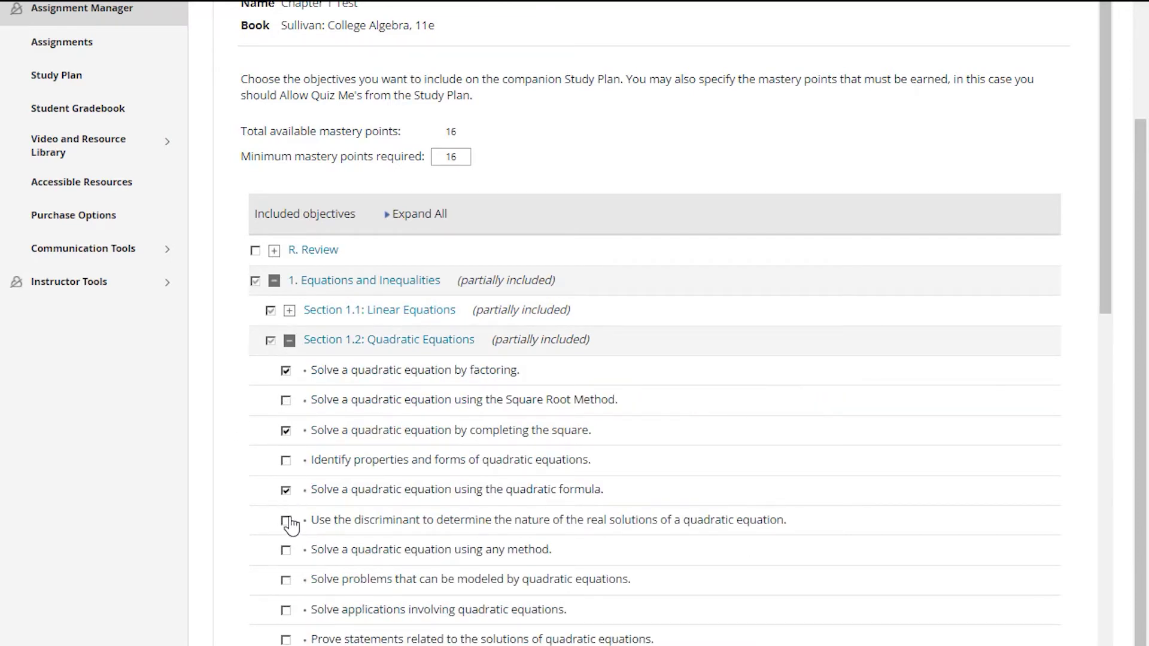
left_click(286, 522)
left_click(286, 550)
left_click(285, 581)
left_click(286, 610)
Step: Require 16 of 20 mastery points on the study plan, then save and assign
double_click(449, 157)
type("16")
left_click_drag(1105, 177, 1104, 359)
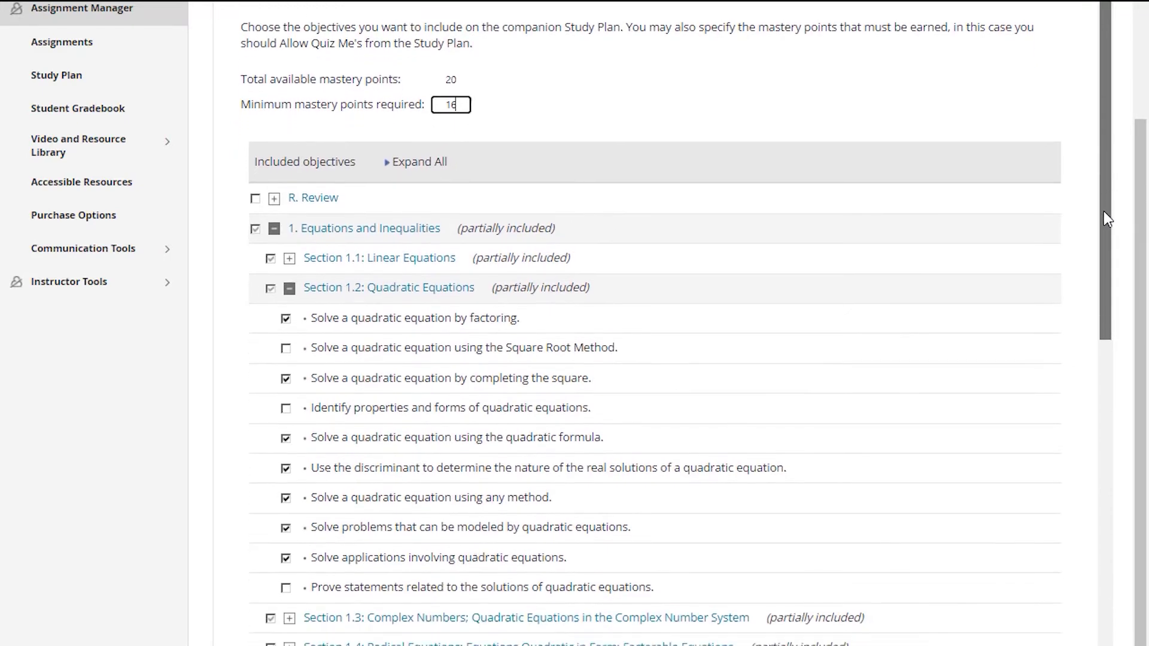
left_click(1015, 610)
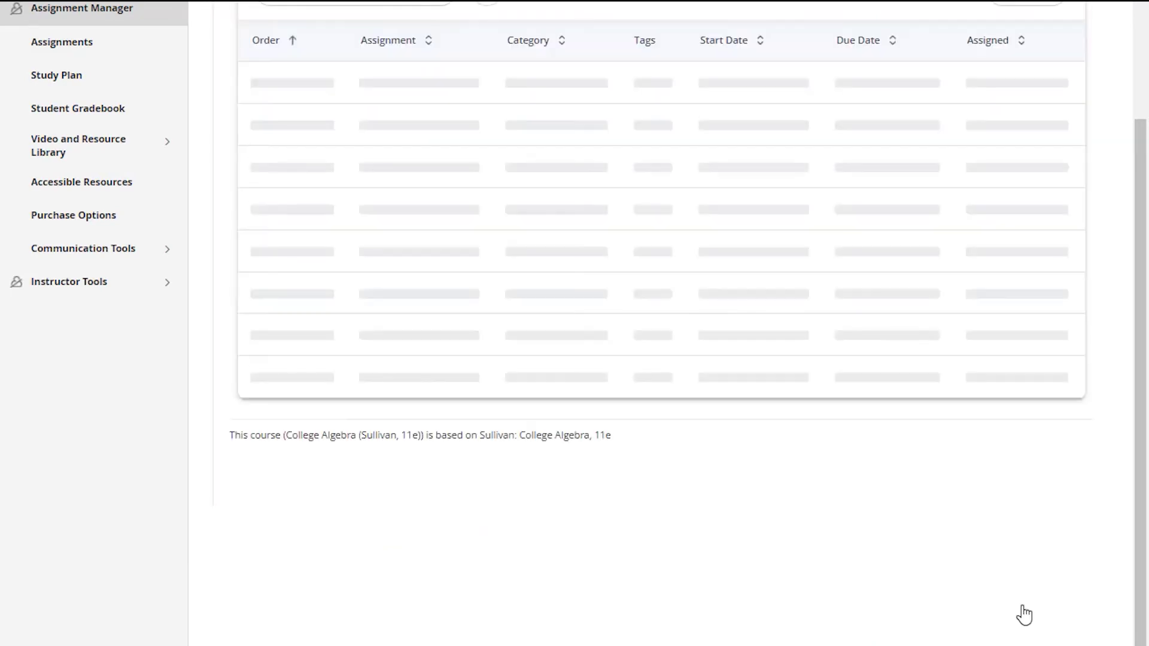
Step: View the Homework and Tests list and the Study Plan for Chapter 1 Test
left_click(72, 44)
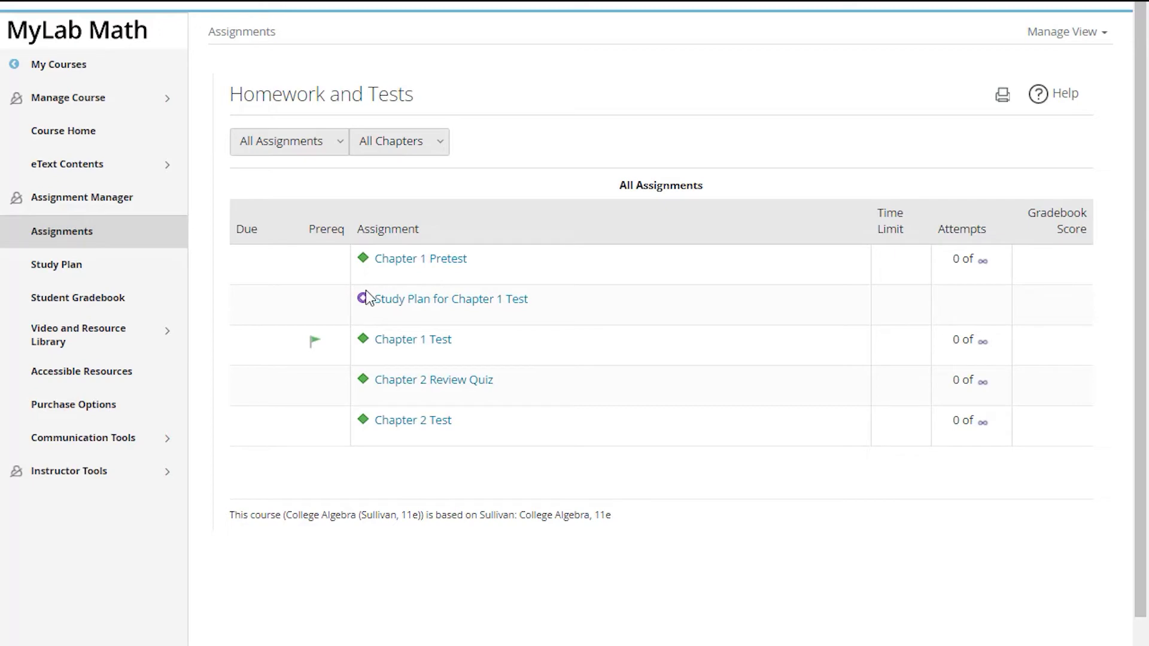
left_click(414, 303)
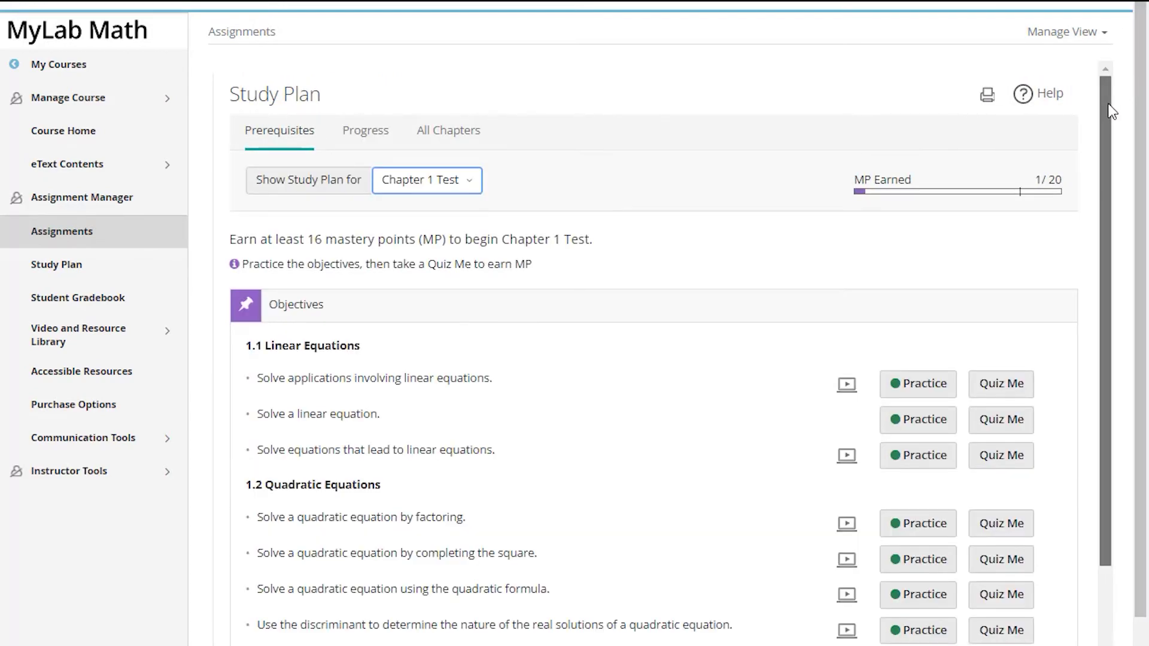
left_click_drag(1105, 110, 1106, 485)
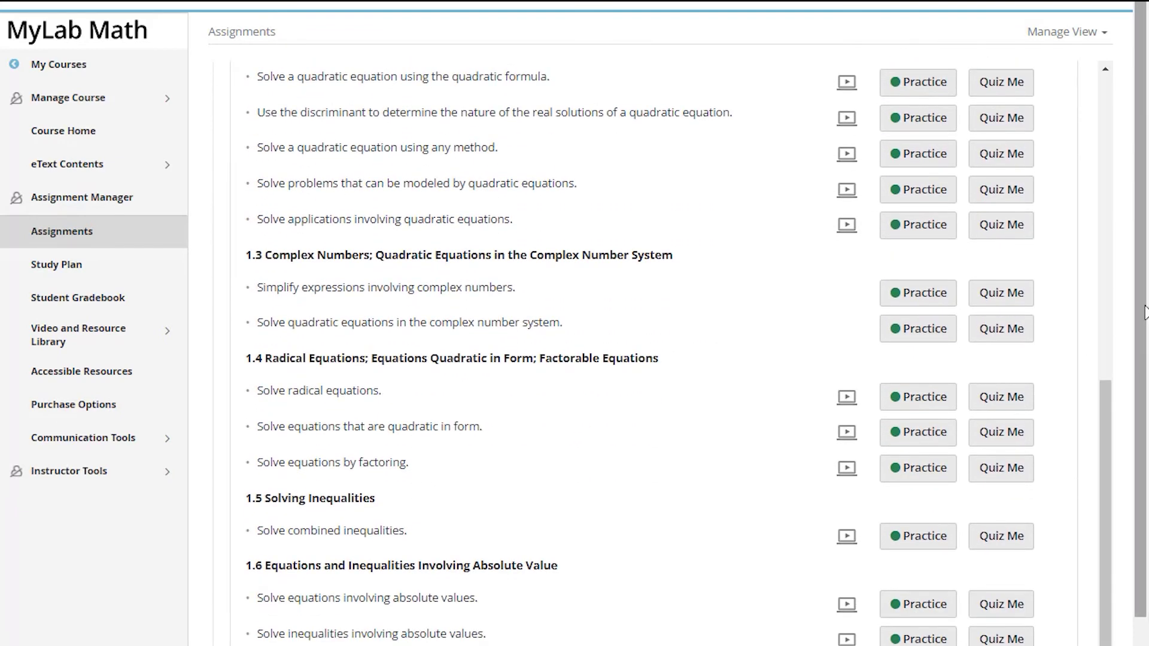
left_click_drag(1141, 313, 1141, 378)
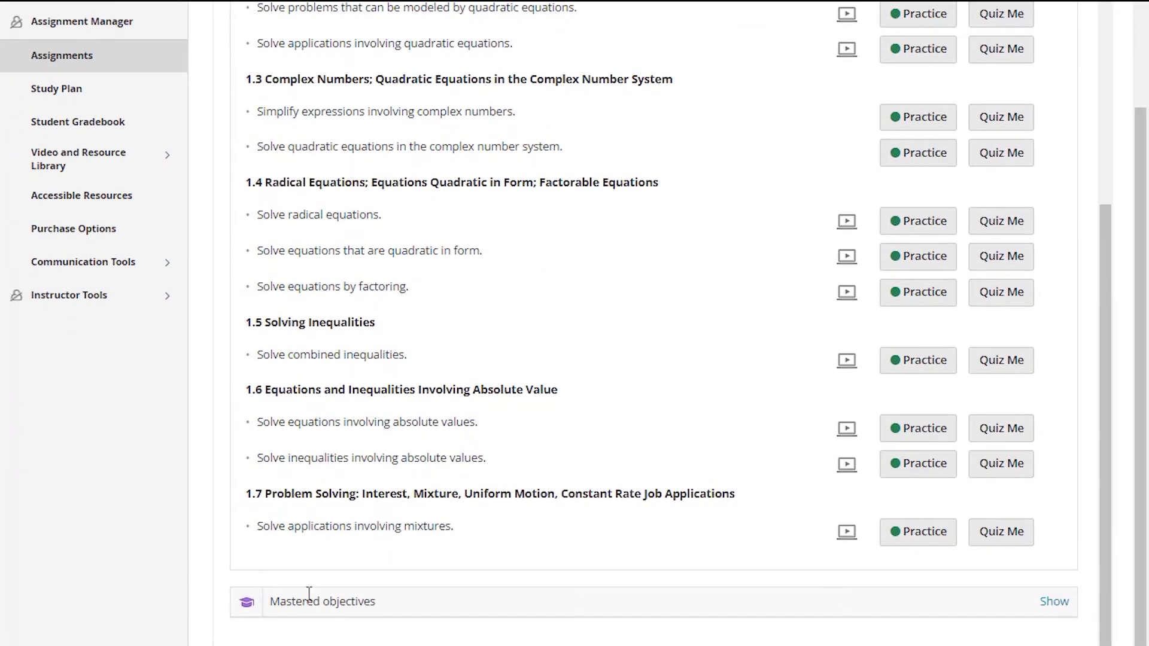
Step: Show mastered objectives, highlight the 16 mastery points requirement, then return to Assignment Manager
left_click(1054, 602)
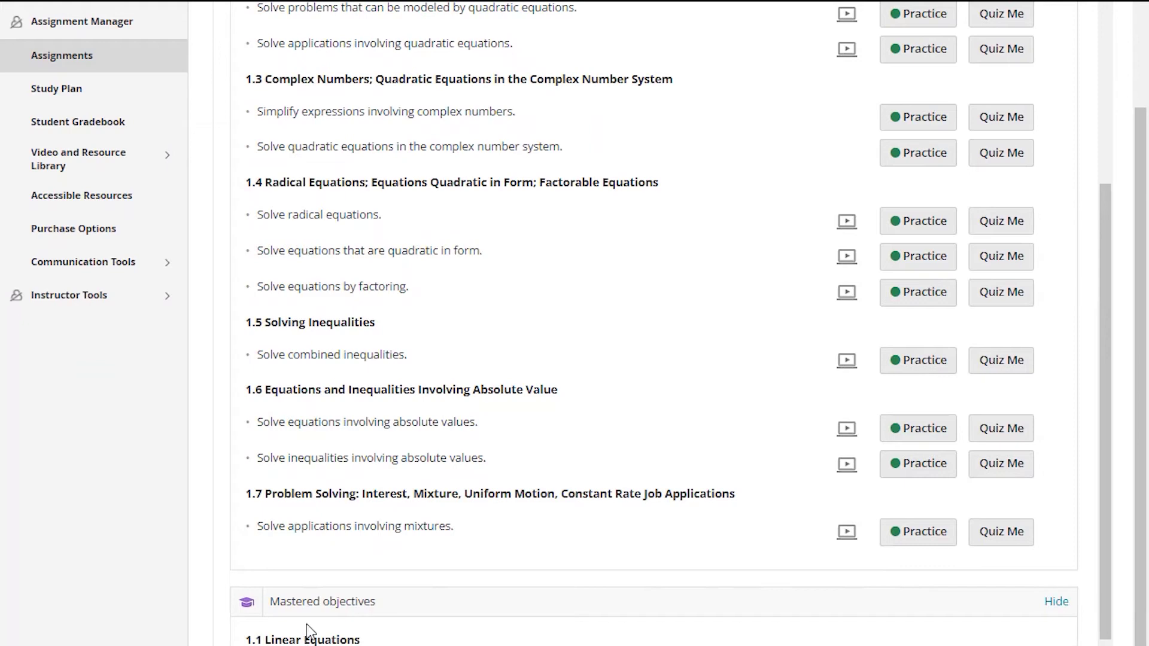
mouse_move(1105, 399)
left_mouse_down()
mouse_move(1110, 162)
mouse_move(1139, 152)
left_mouse_up()
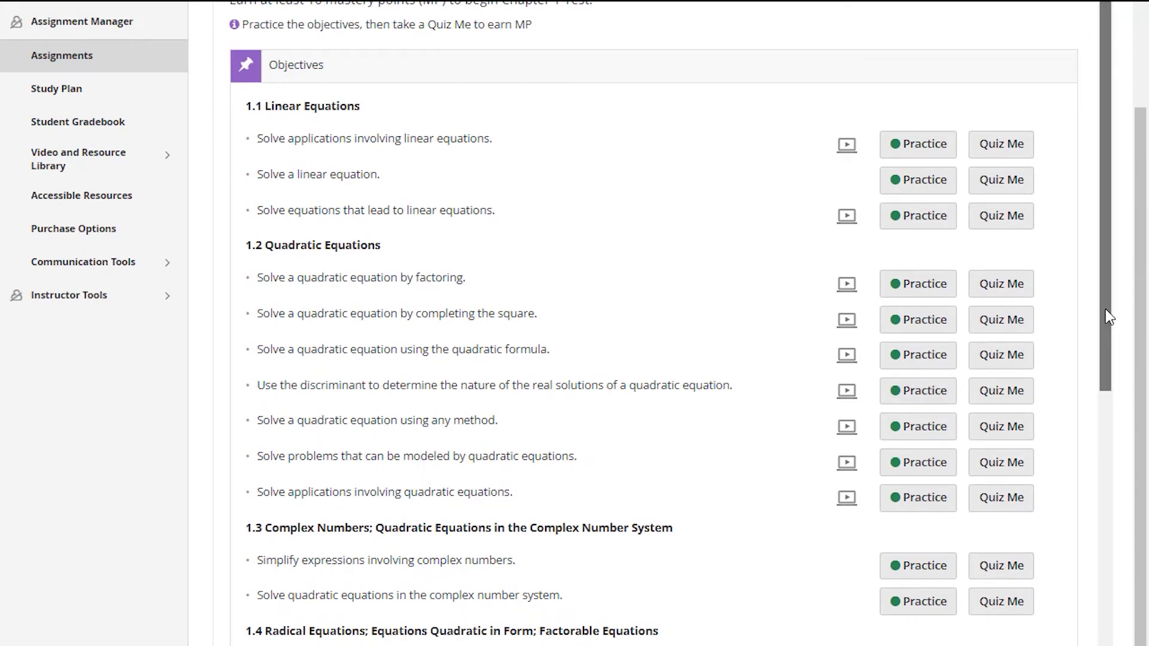
left_click_drag(1106, 310, 1106, 232)
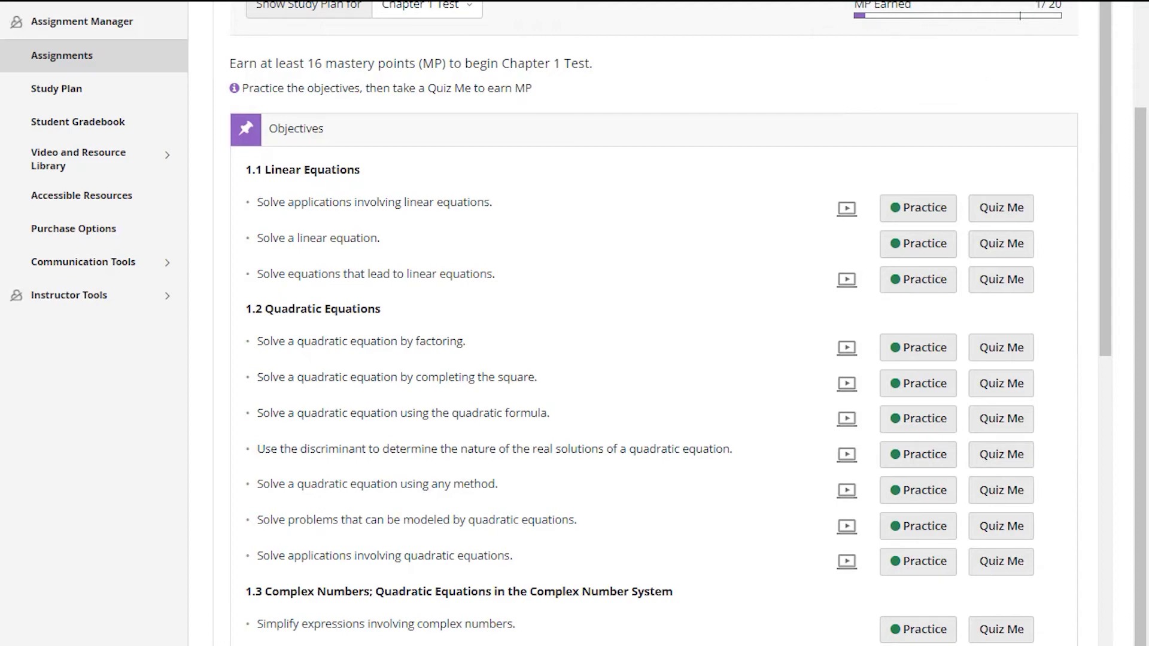
left_click_drag(306, 63, 410, 63)
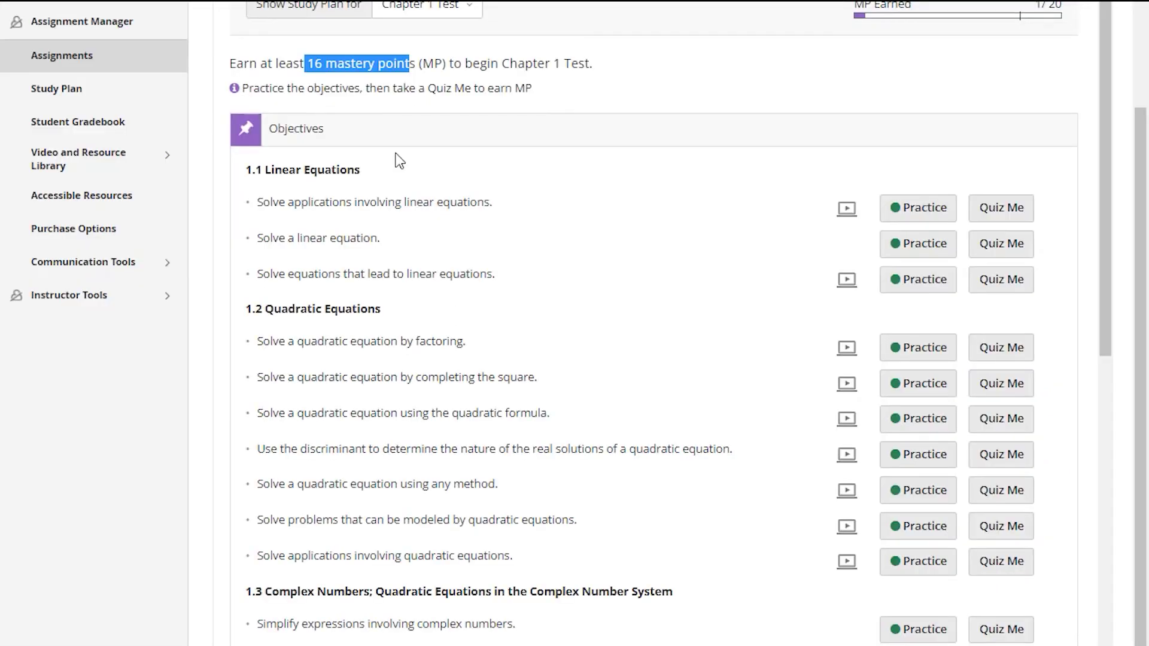
left_click(82, 21)
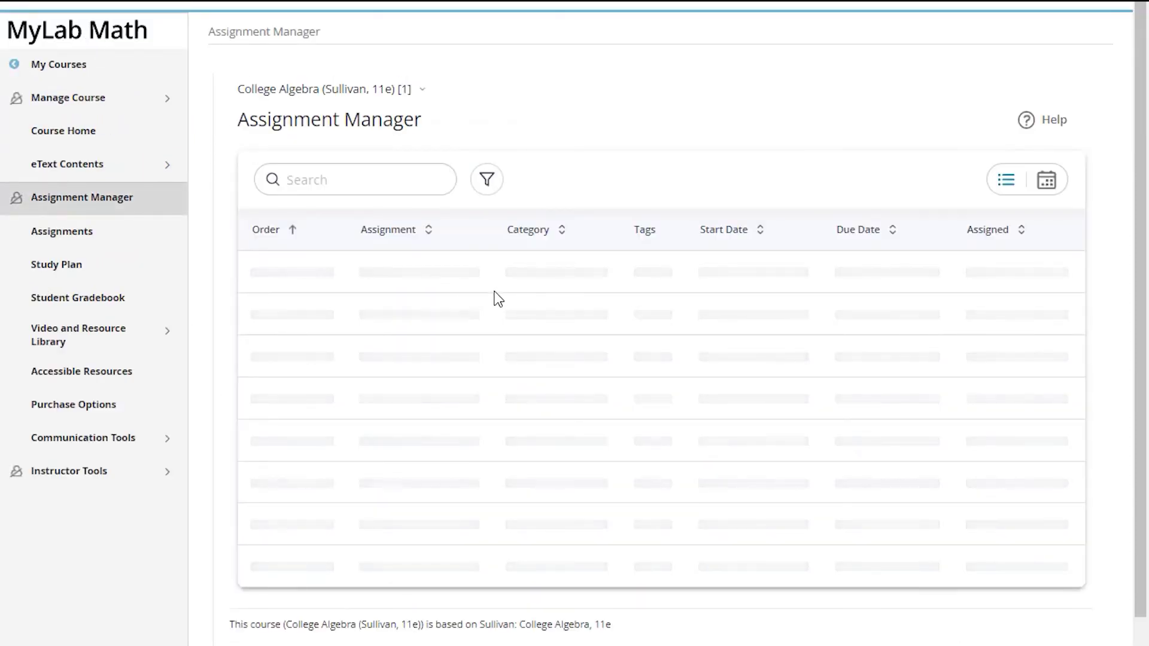
scroll(506, 305, "down", 1)
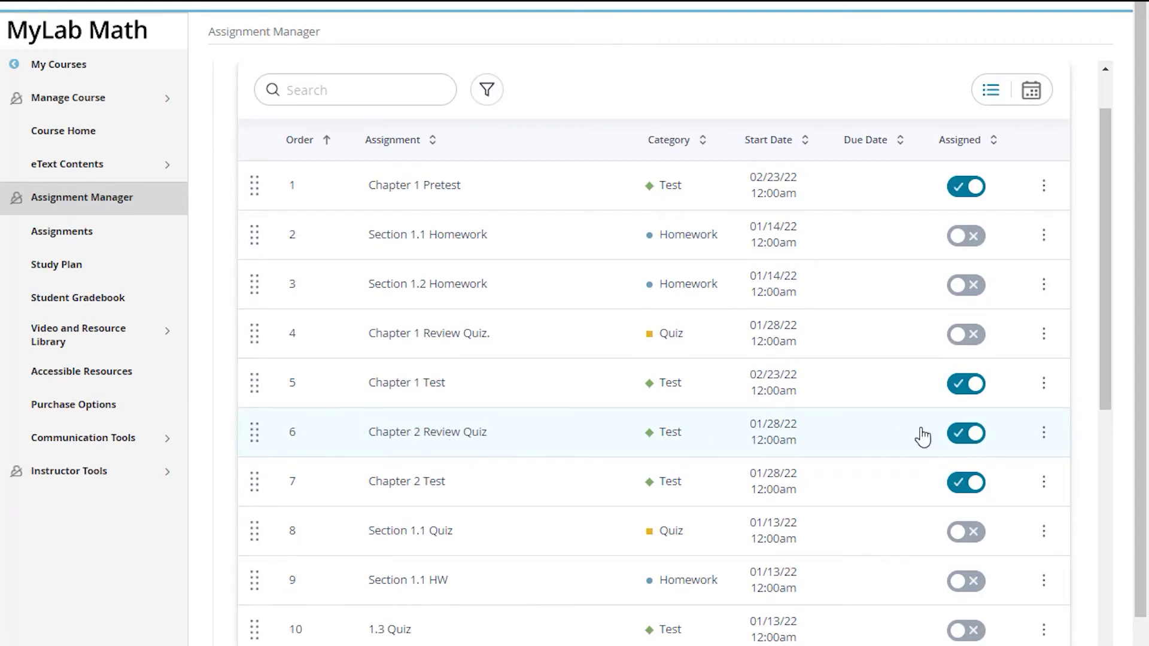
Step: Edit the Chapter 2 Review Quiz with a companion Study Plan assigned, advancing to its test settings
left_click(1044, 432)
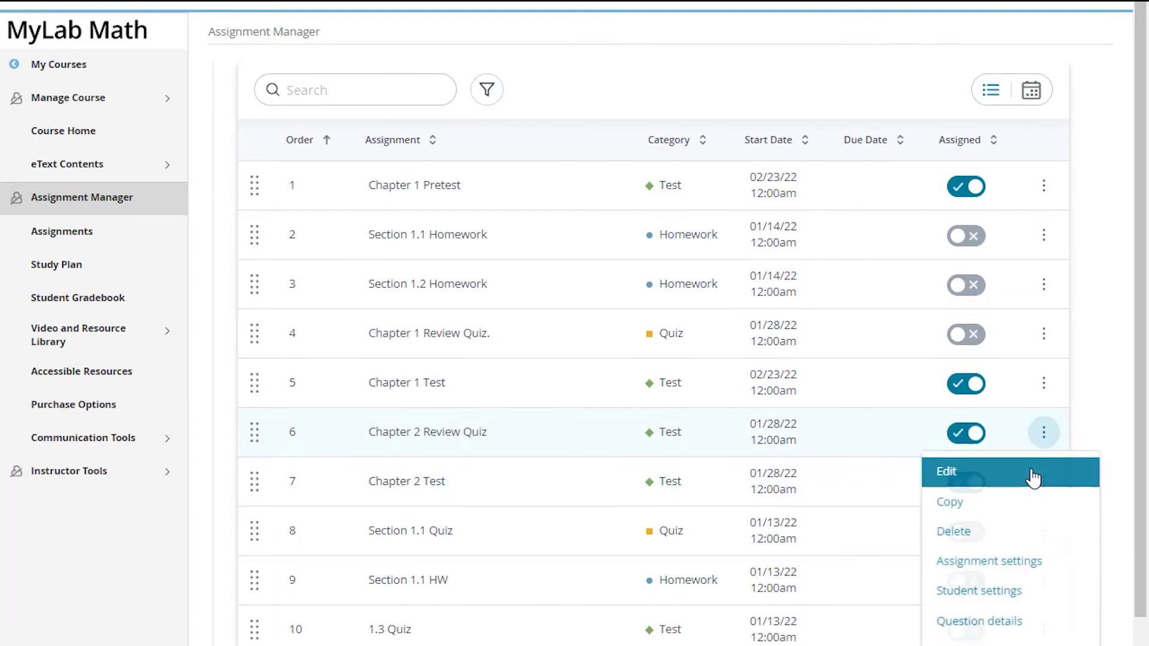
left_click(976, 479)
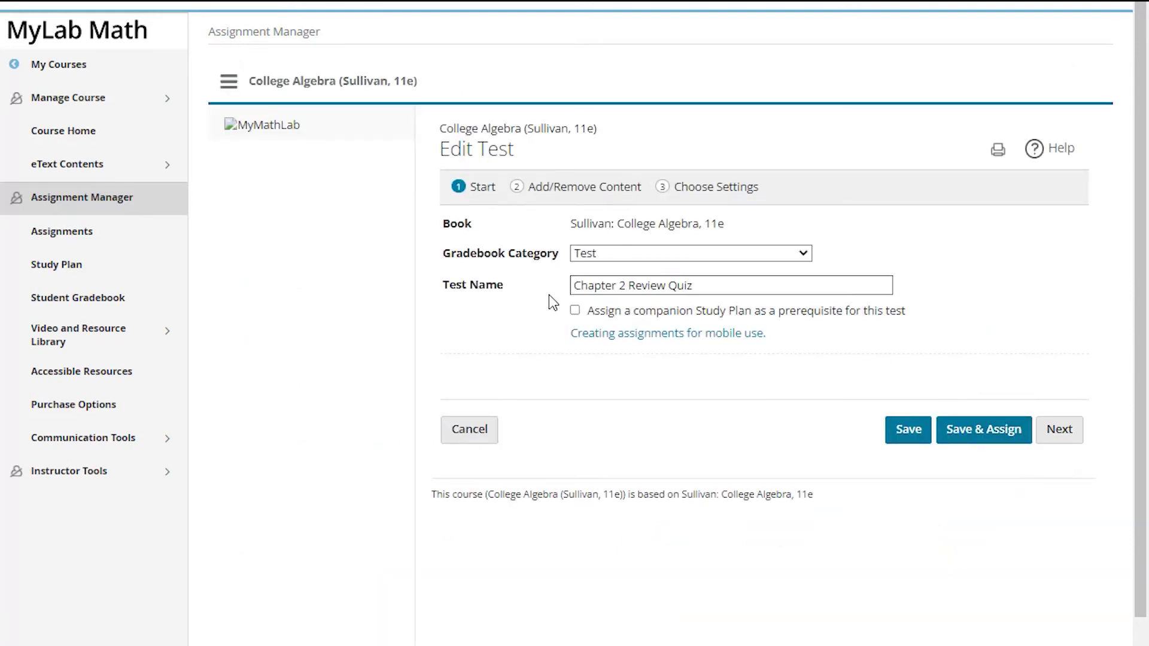
left_click(374, 279)
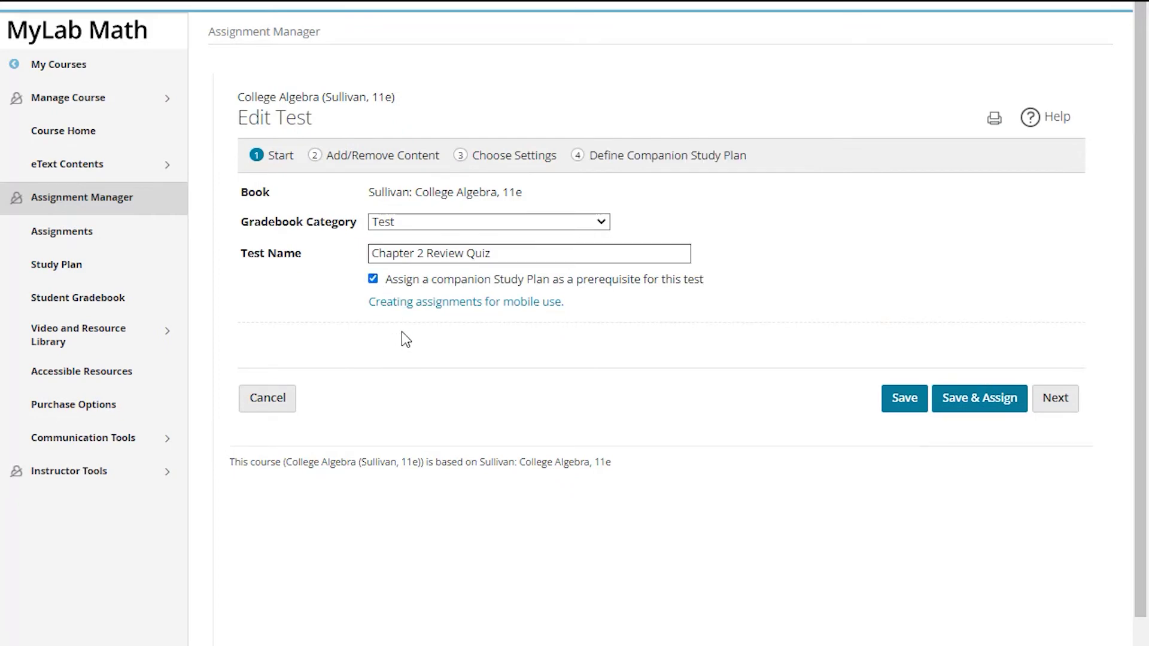
left_click(1060, 400)
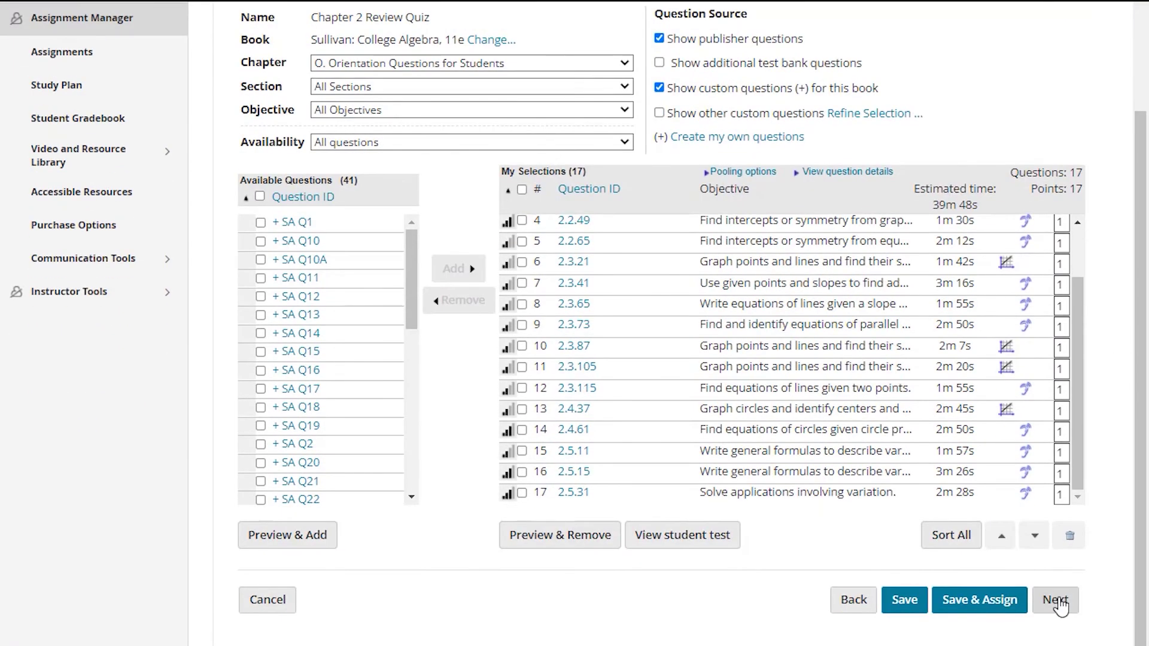
left_click(1057, 598)
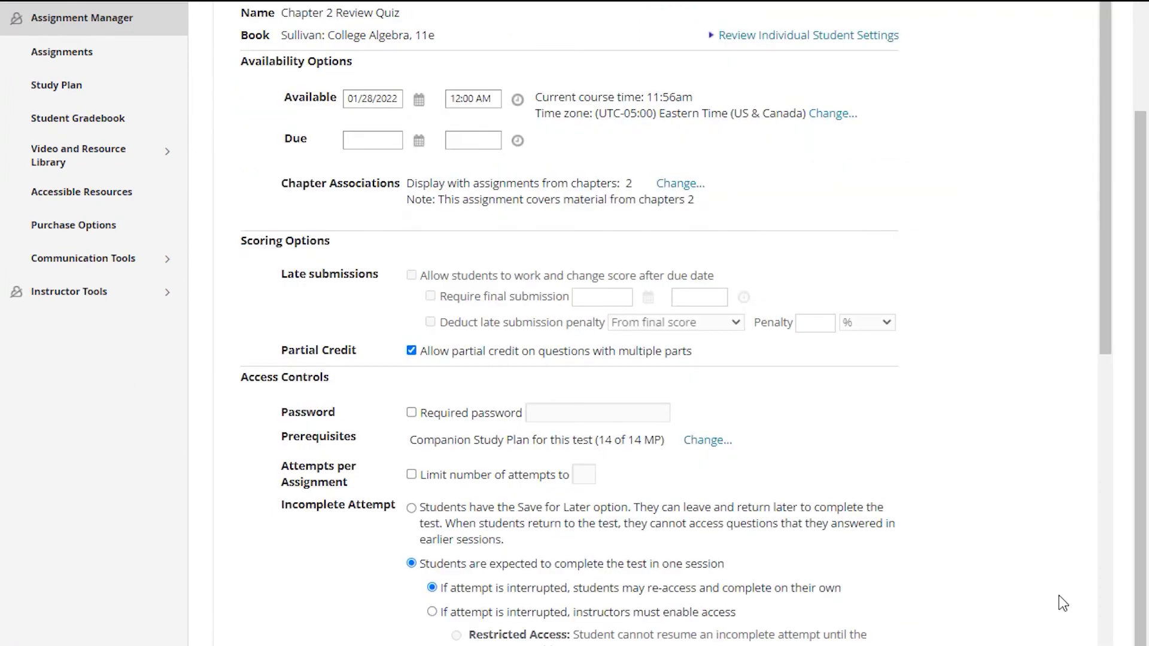
scroll(985, 337, "down", 3)
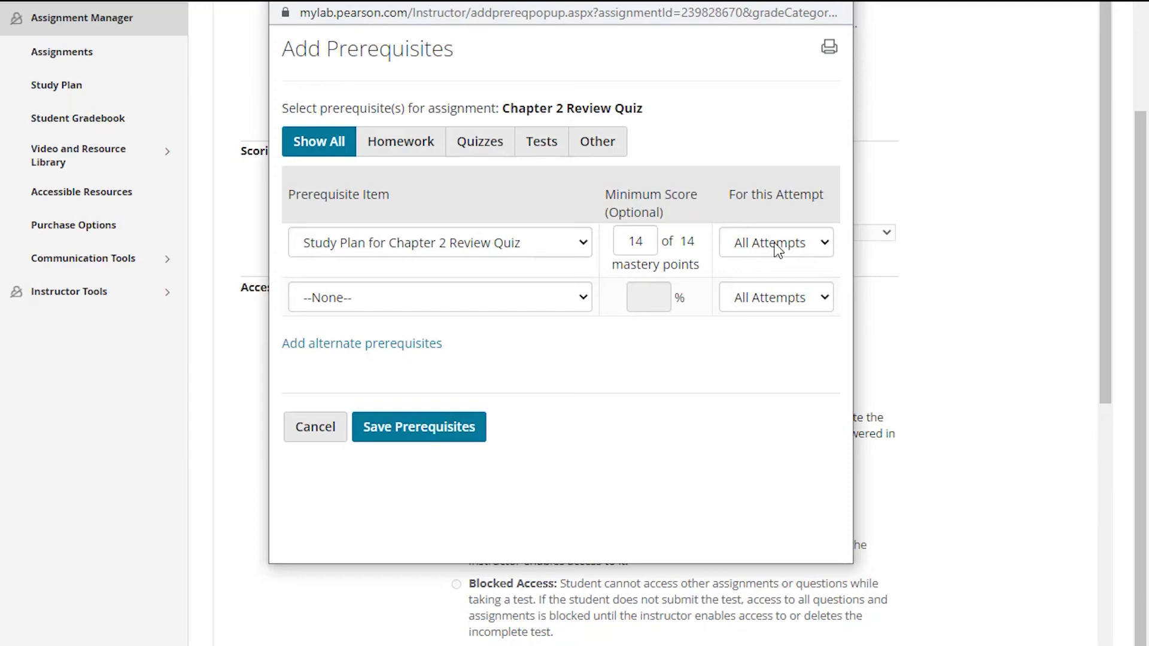
Step: Set the prerequisite to Attempt 2 with a minimum of 12 of 14 mastery points and save it
left_click(777, 244)
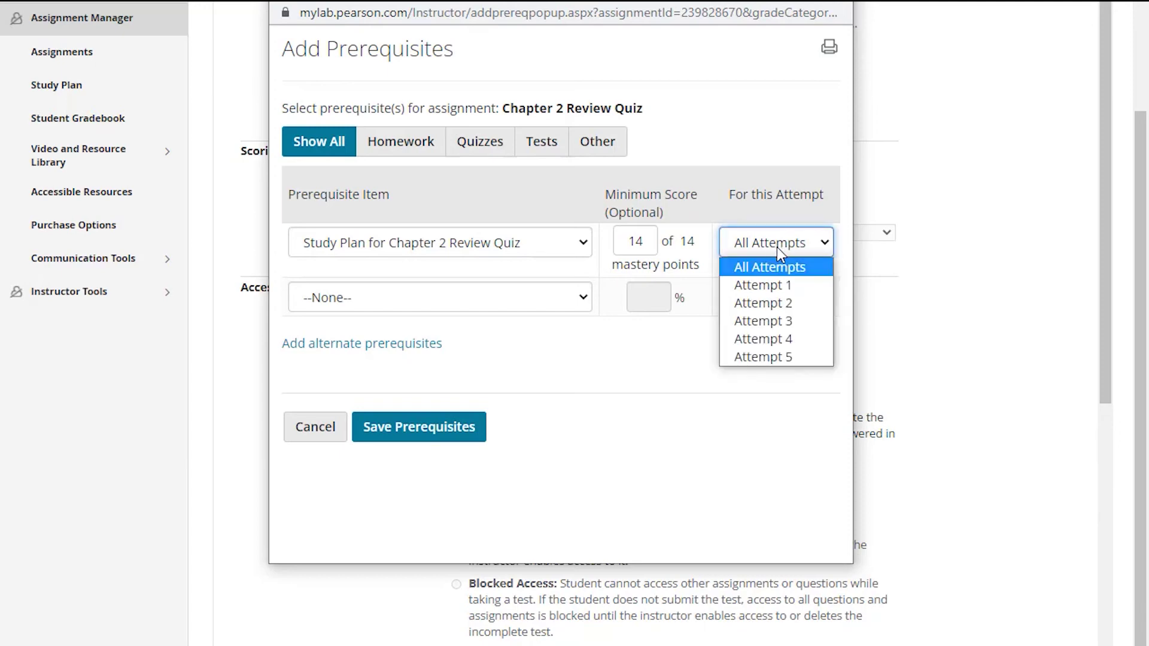
left_click(763, 306)
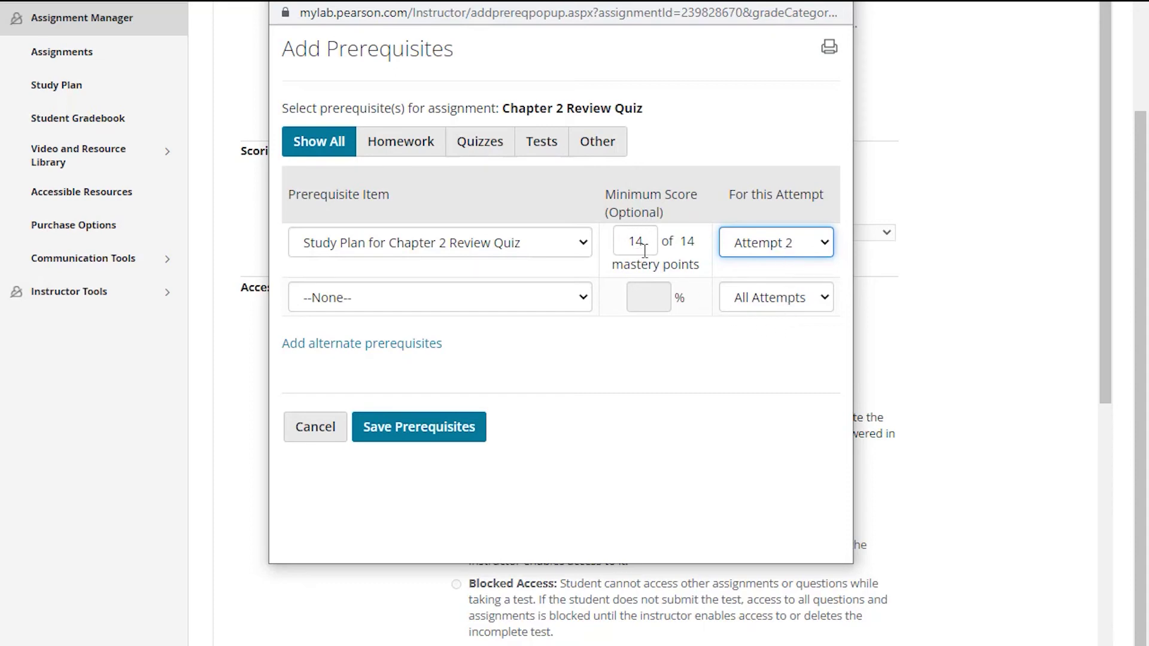
left_click_drag(651, 242, 618, 243)
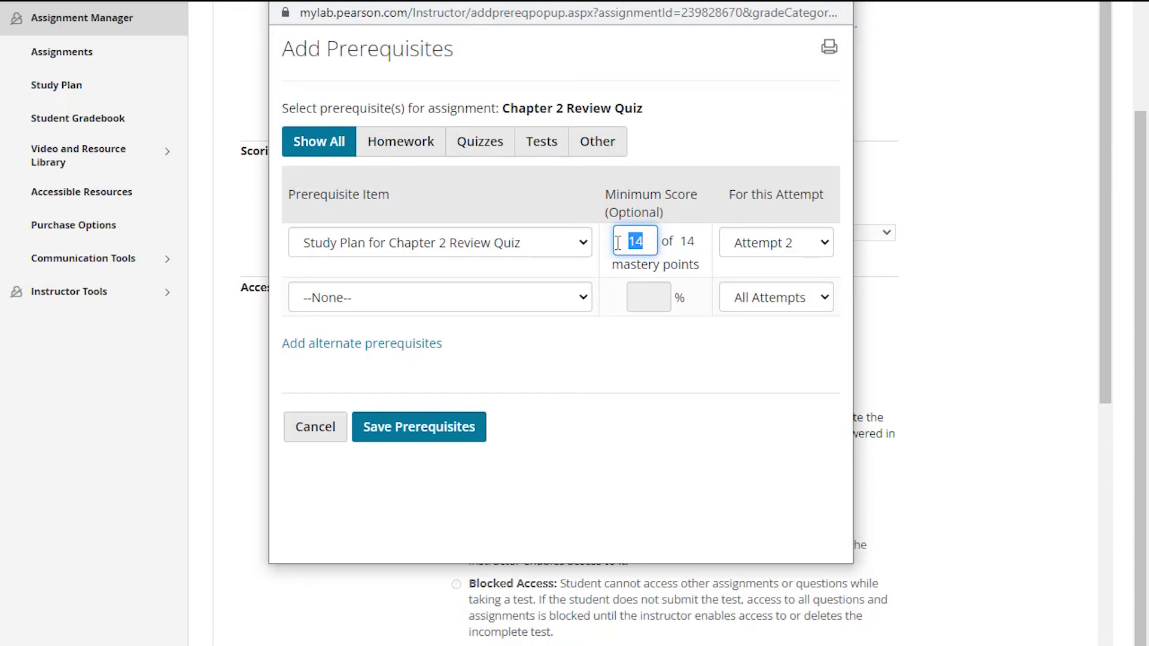
type("12")
left_click(413, 429)
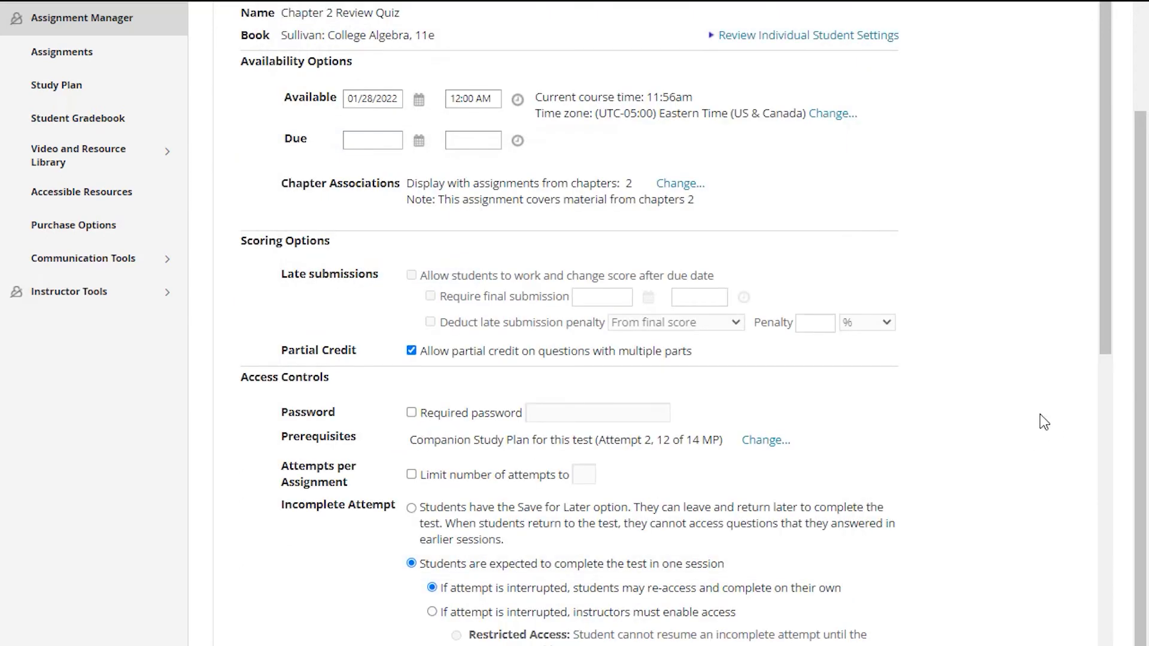
scroll(1044, 422, "down", 5)
scroll(1039, 418, "down", 5)
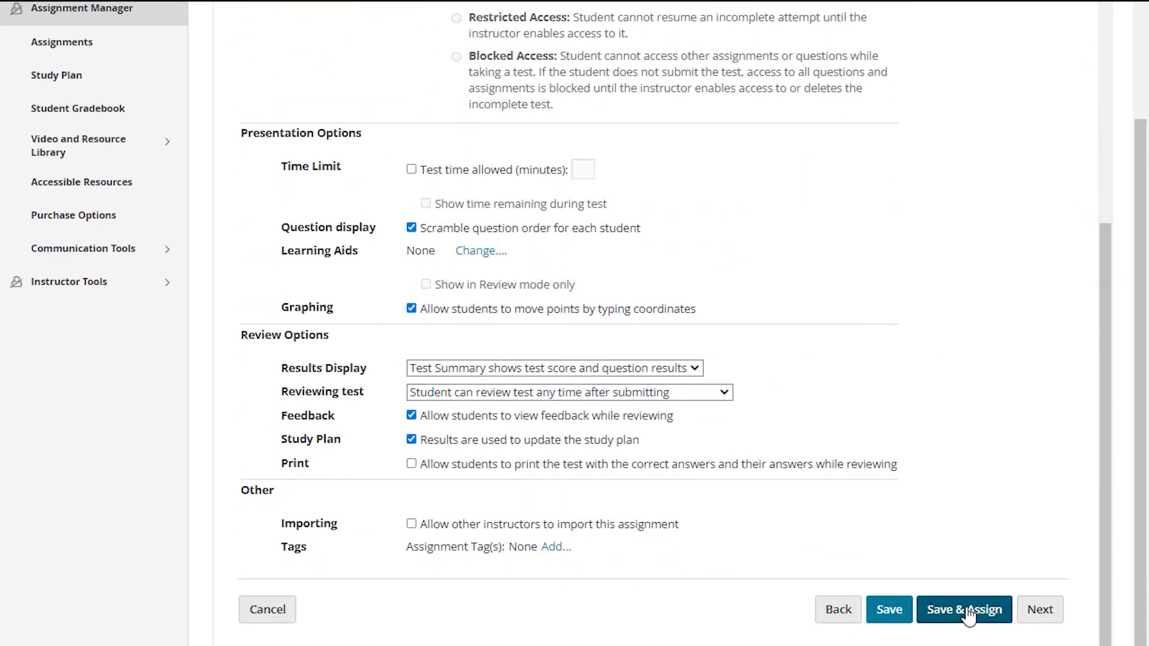
Step: Save & Assign the Chapter 2 Review Quiz and view the updated Homework and Tests list
left_click(966, 609)
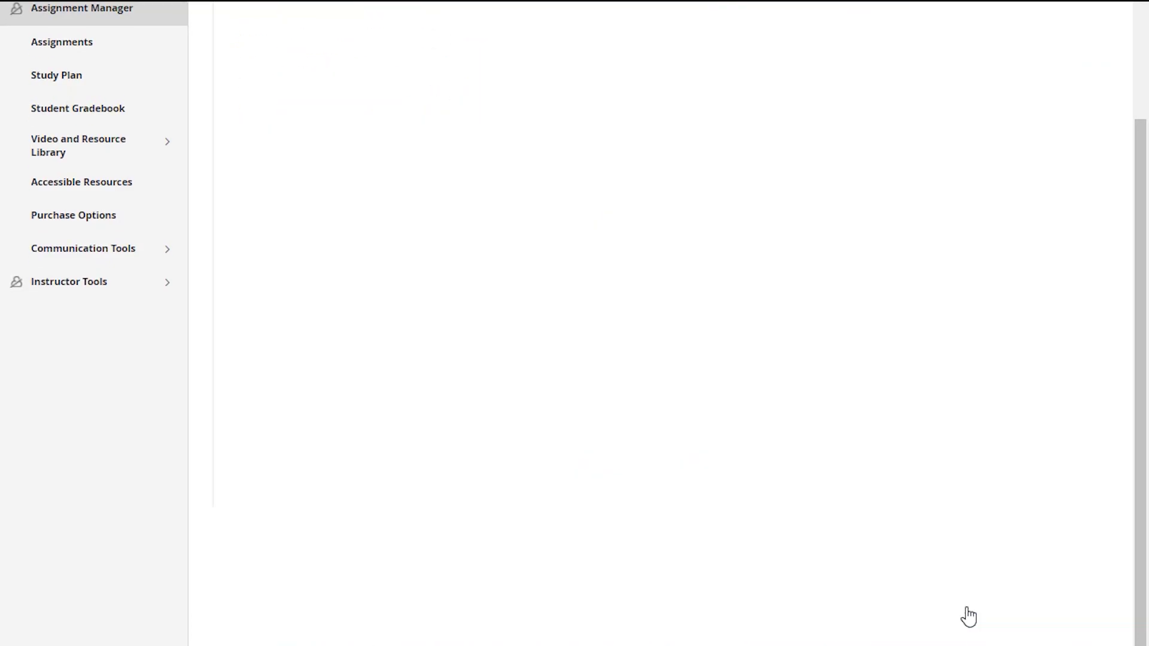
left_click(56, 49)
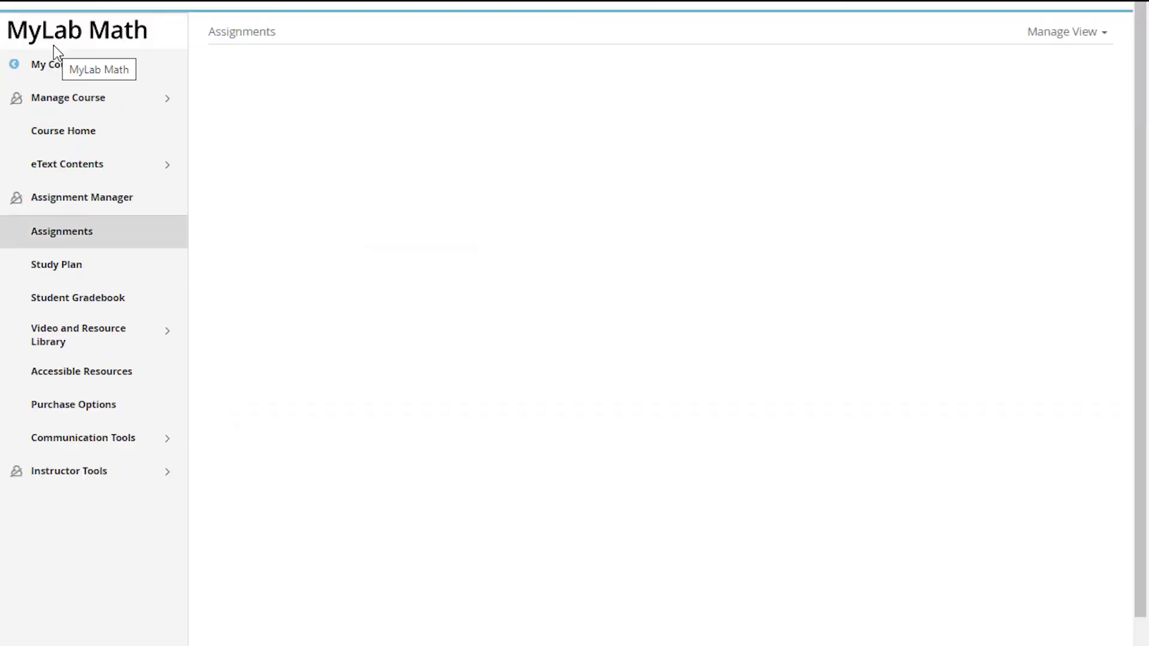
left_click(116, 244)
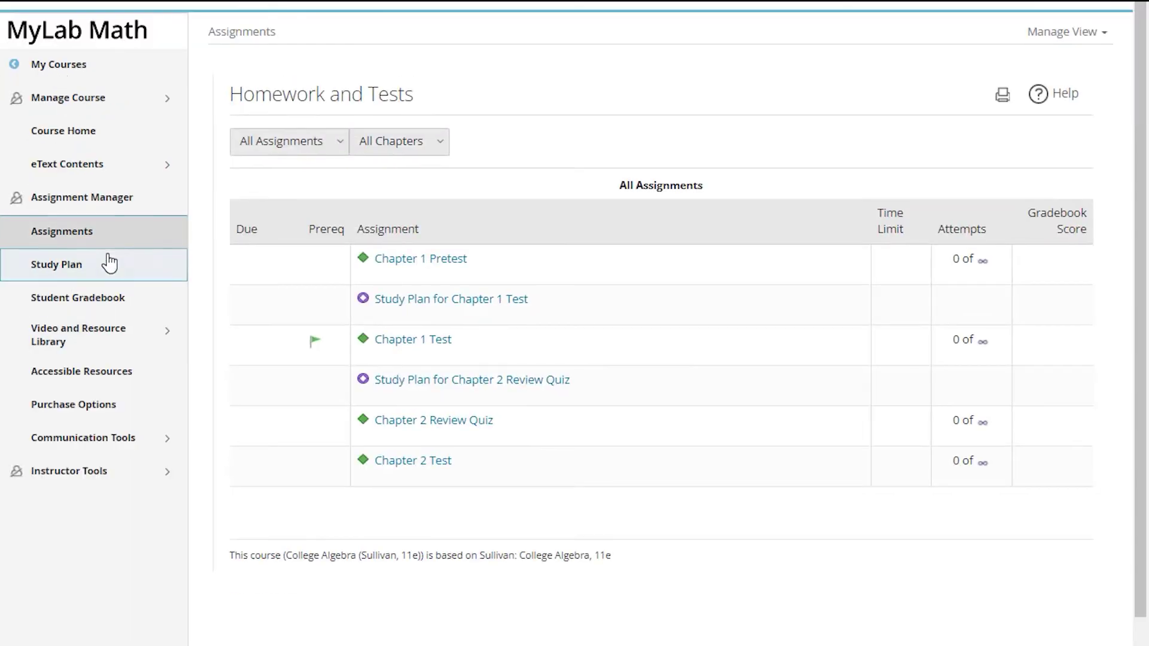
scroll(250, 257, "down", 1)
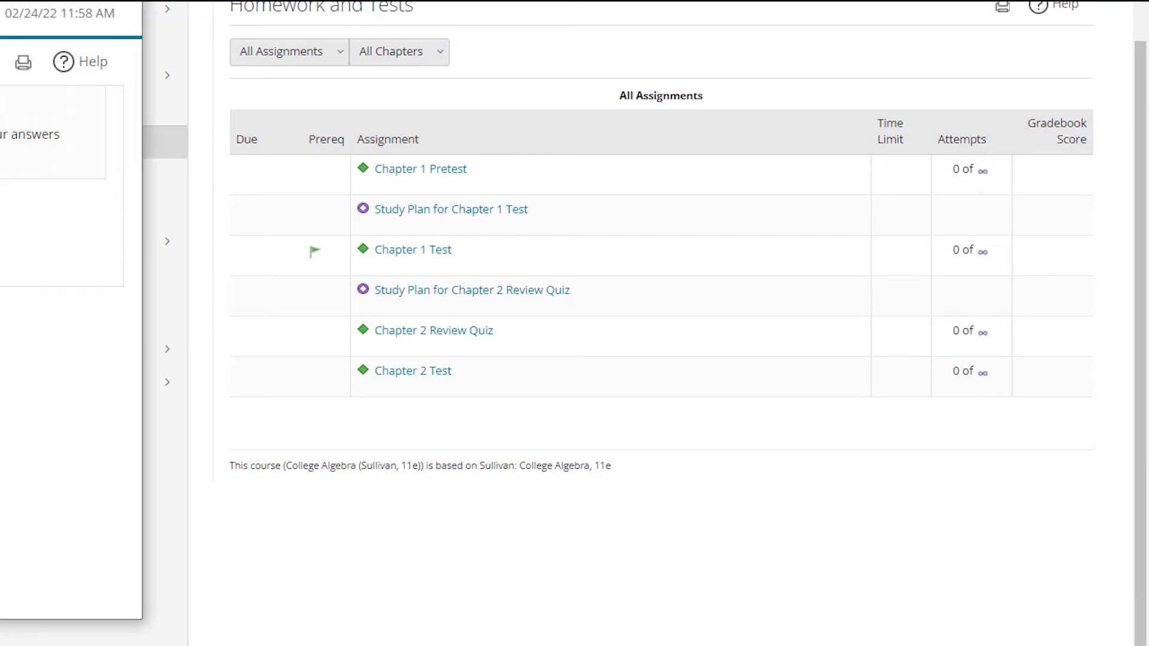
Step: Submit an unanswered attempt of the Chapter 2 Review Quiz and close the Test Summary
left_click(62, 270)
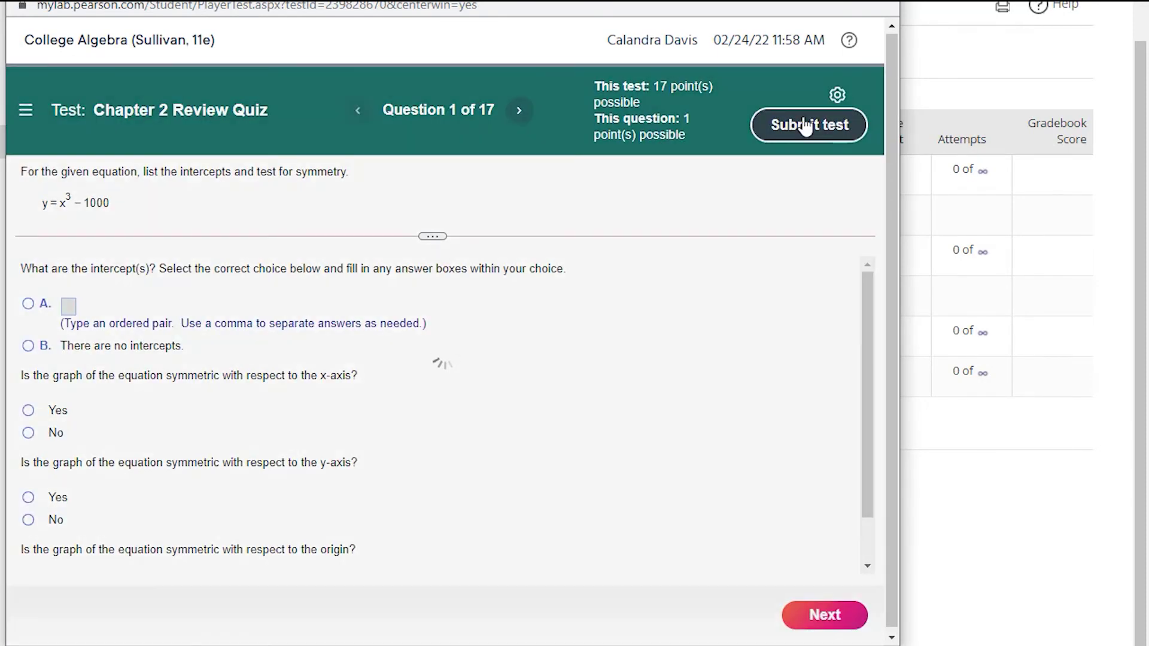
left_click(807, 127)
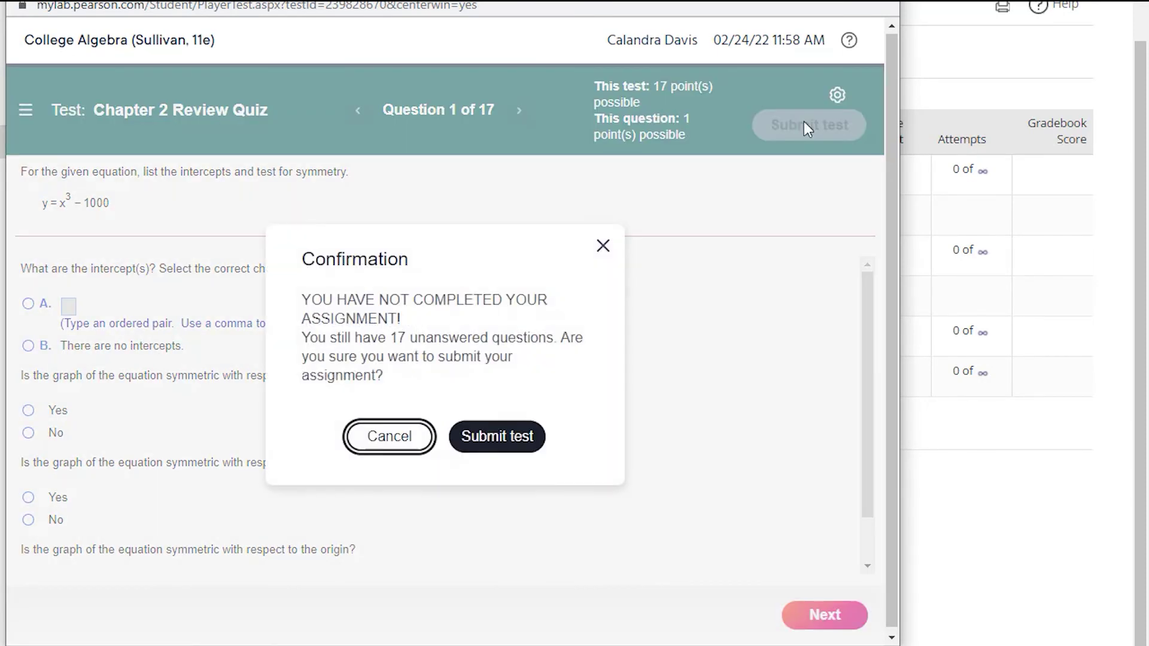
left_click(498, 437)
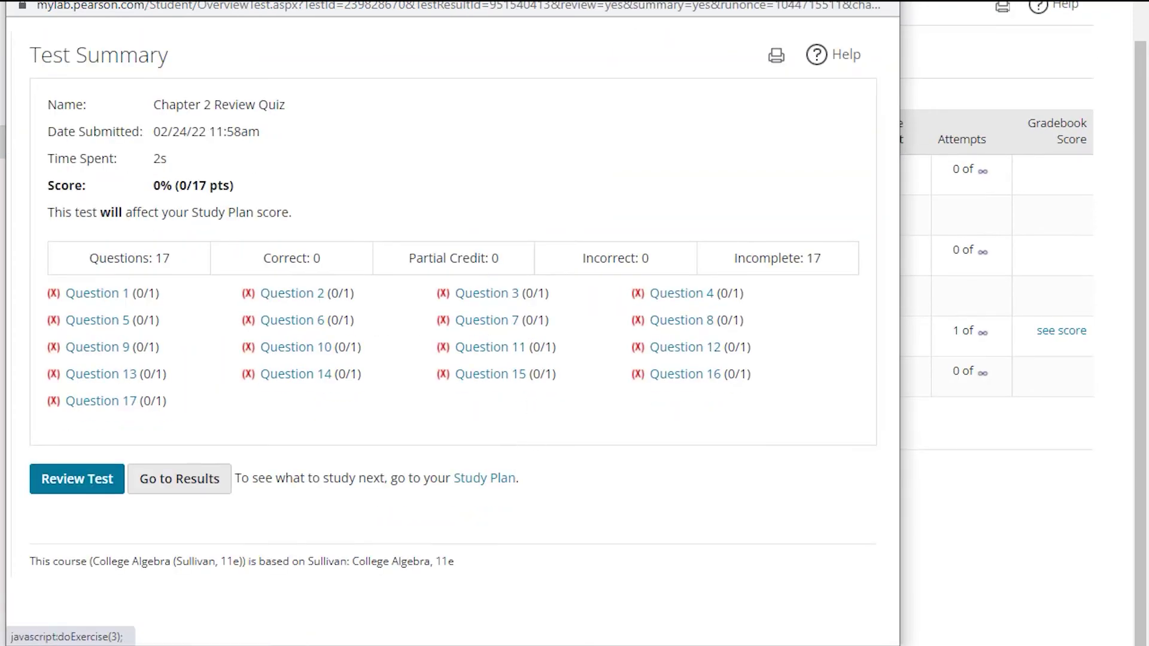
key("ctrl+w")
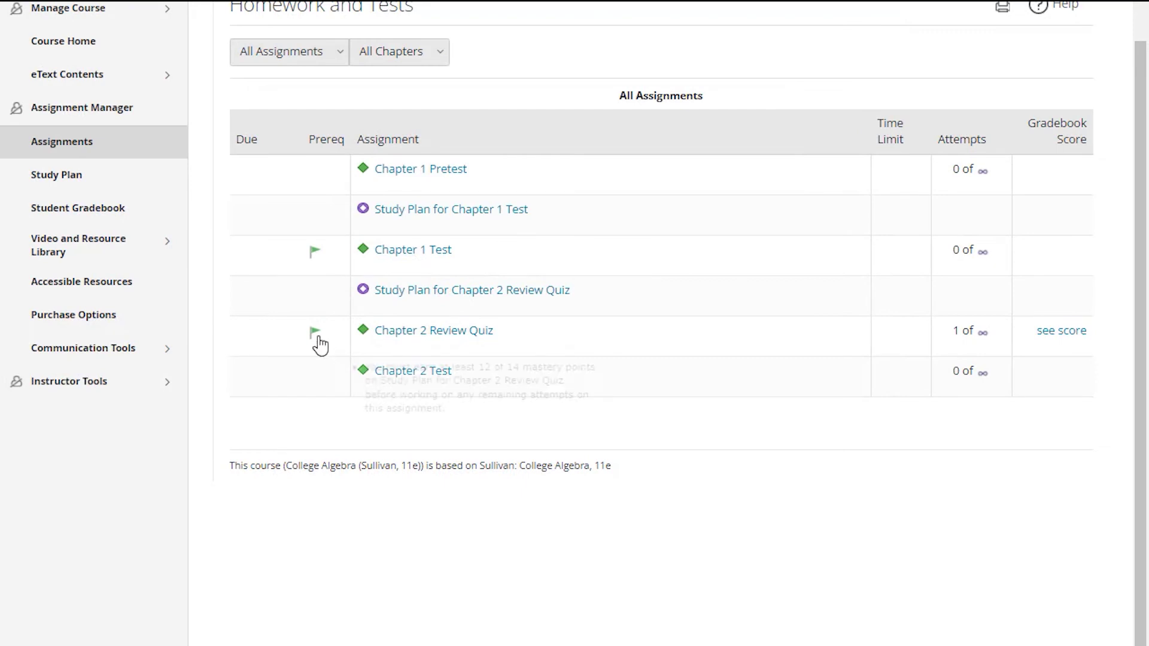
mouse_move(314, 332)
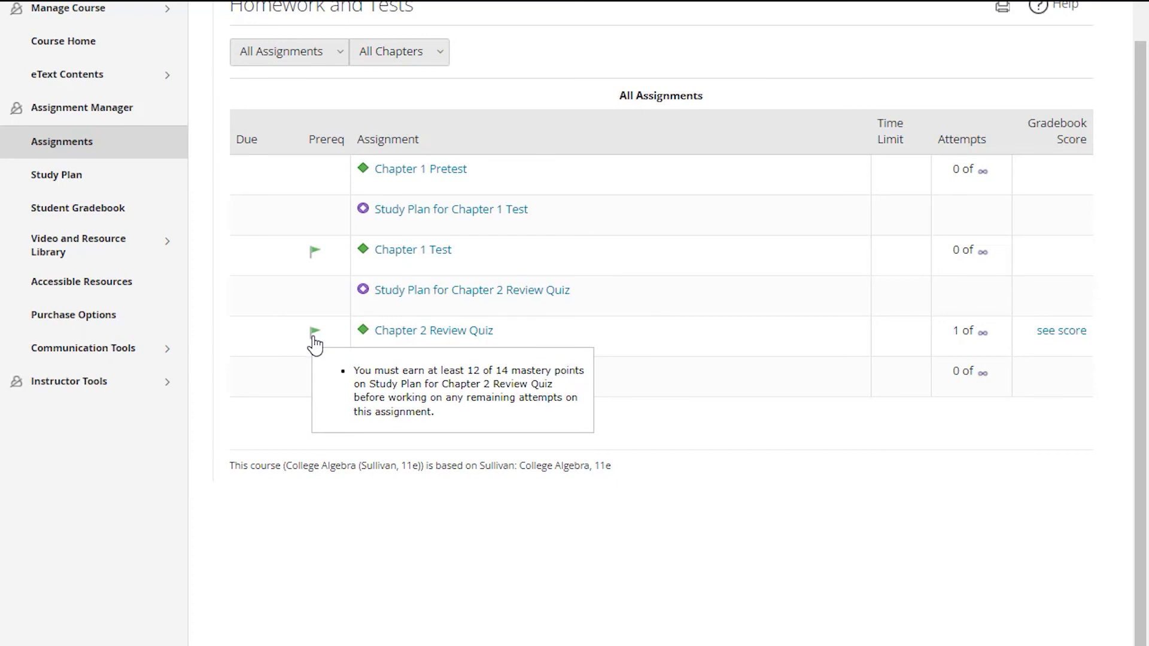
Step: Open the Study Plan for Chapter 2 Review Quiz requiring 12 mastery points
left_click(448, 289)
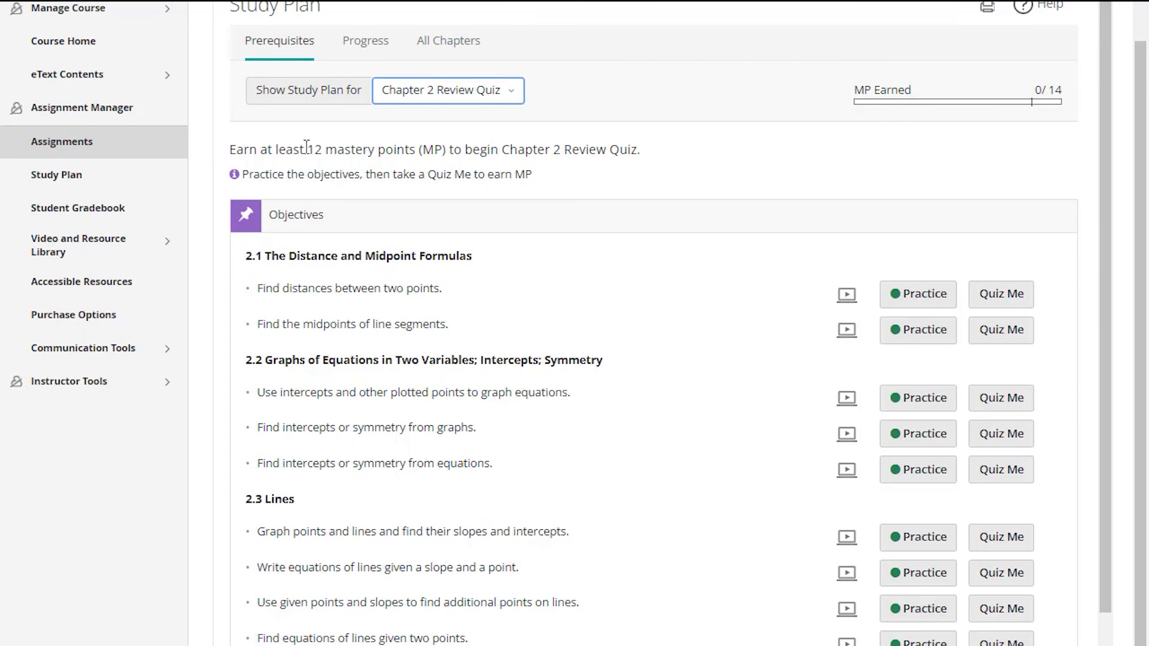
Step: Highlight the 12 mastery points requirement, then return to the Assignment Manager
left_click_drag(306, 148, 421, 153)
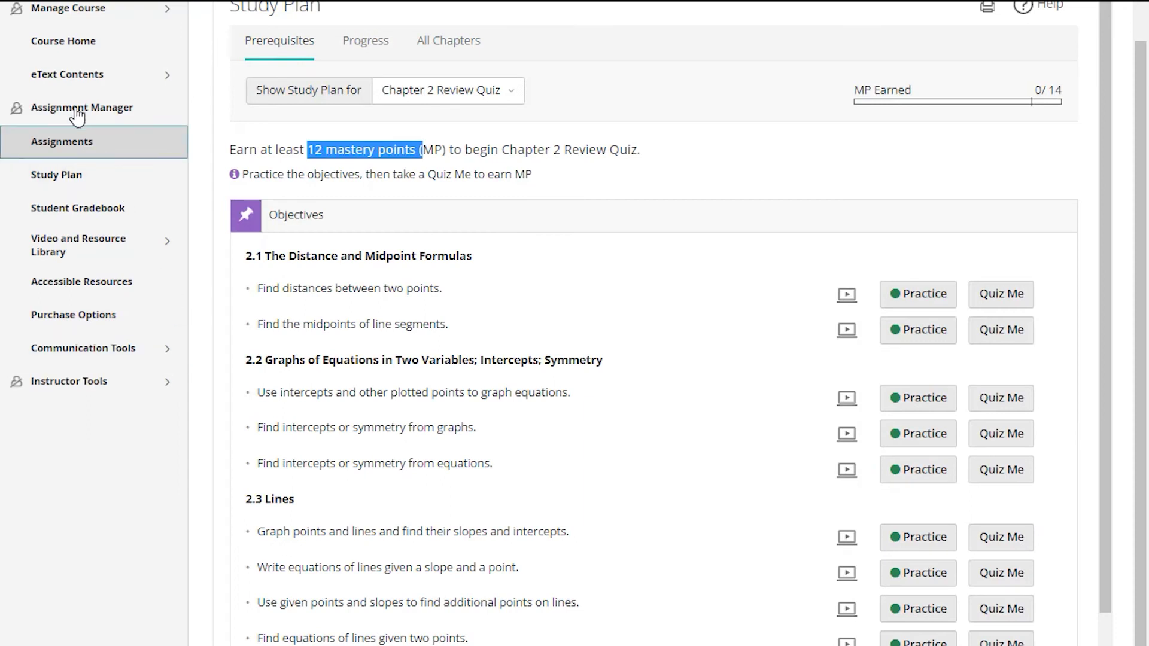
left_click(77, 111)
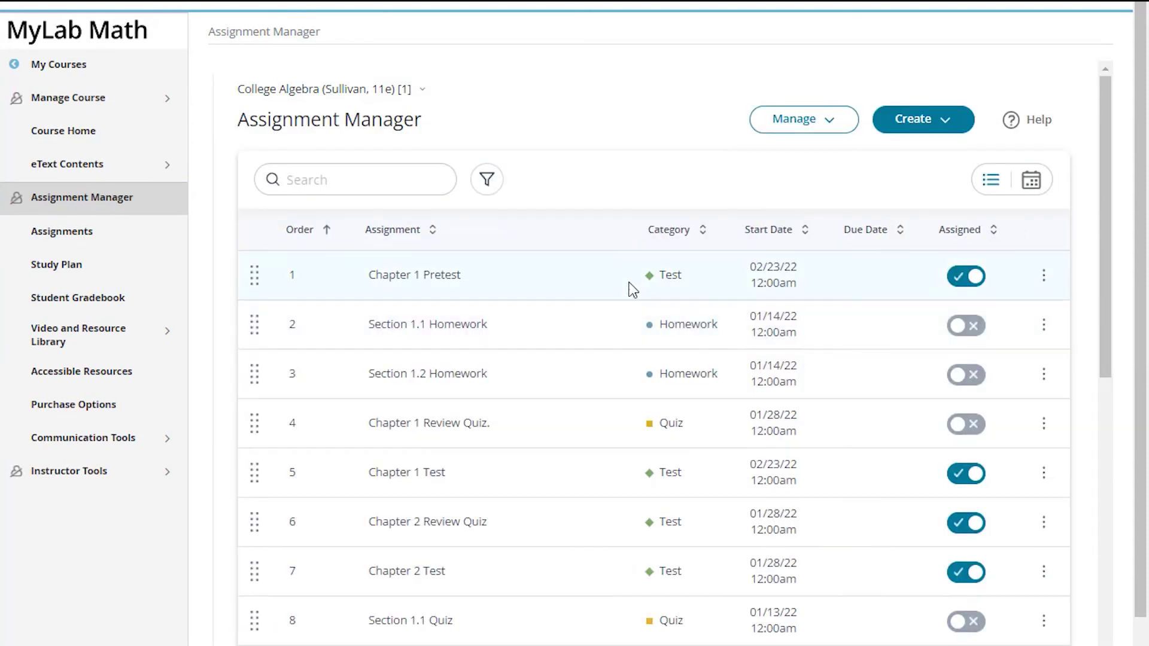
scroll(616, 405, "down", 1)
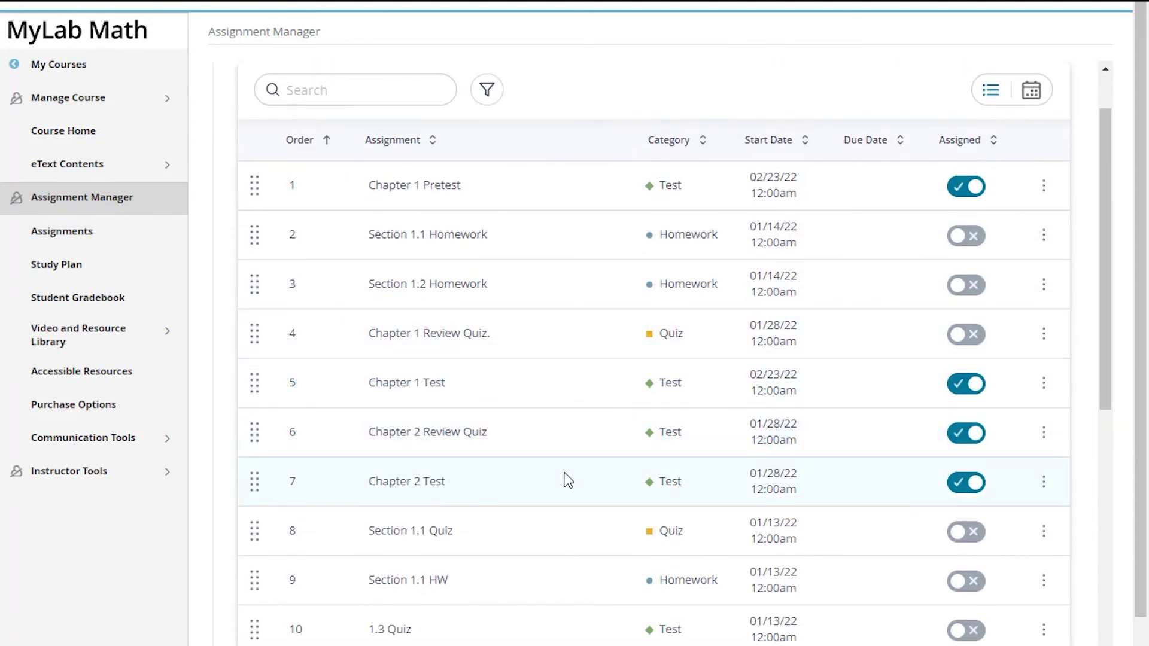
Step: Edit the Chapter 2 Test with a companion Study Plan assigned, advancing to its test settings
left_click(1044, 482)
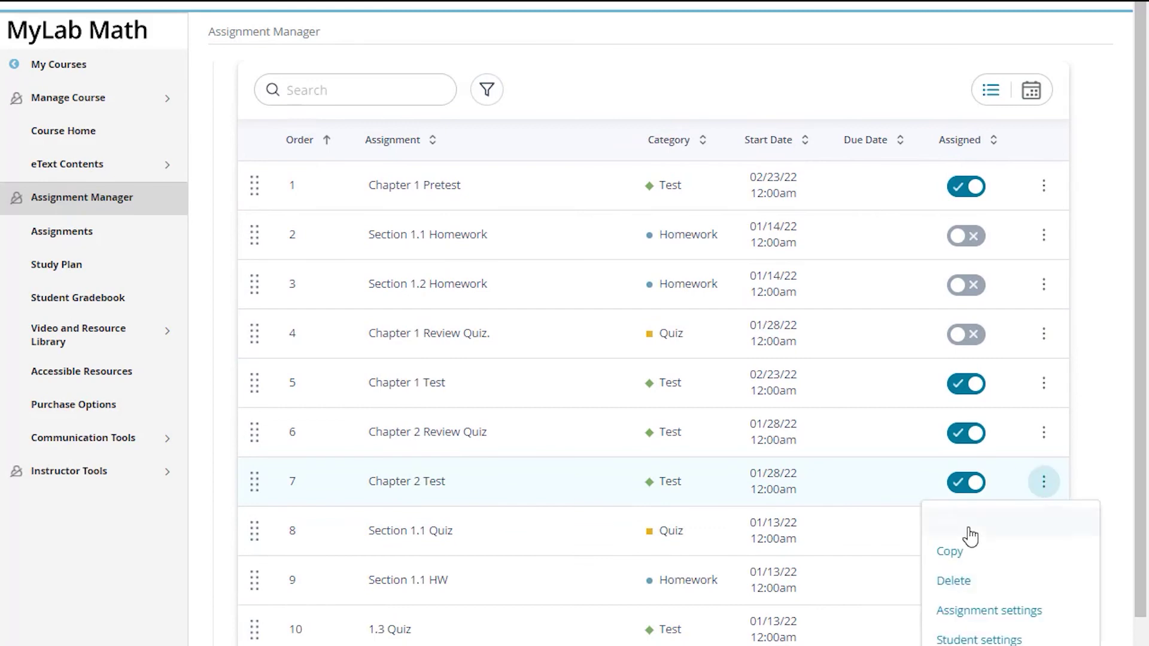
left_click(973, 530)
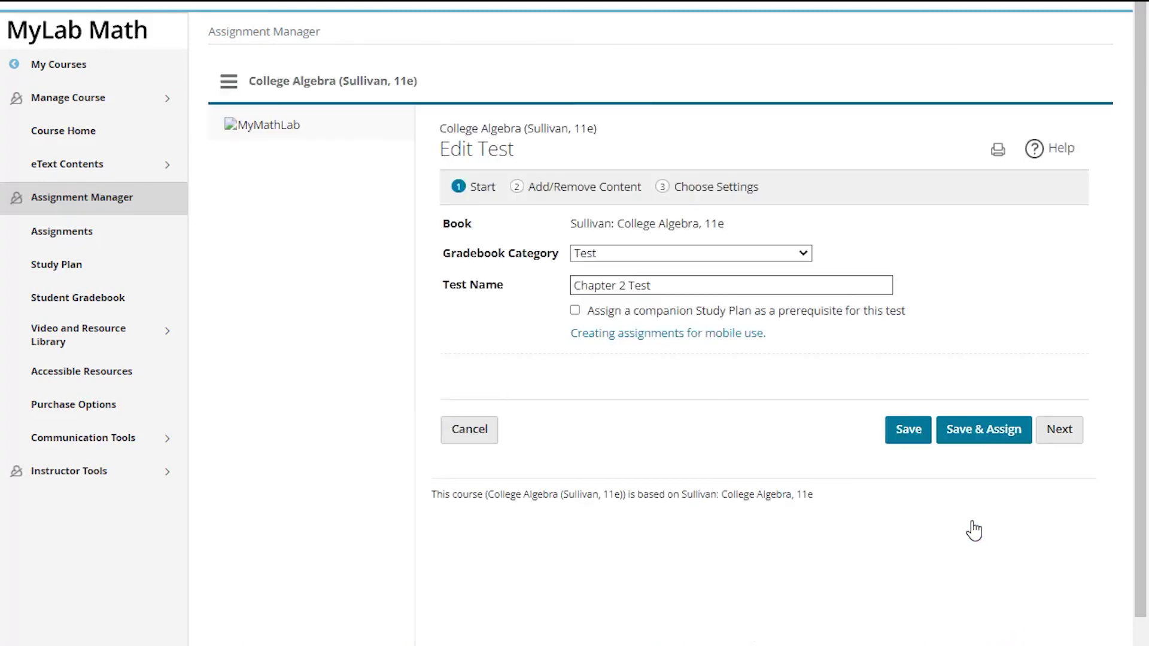
left_click(373, 279)
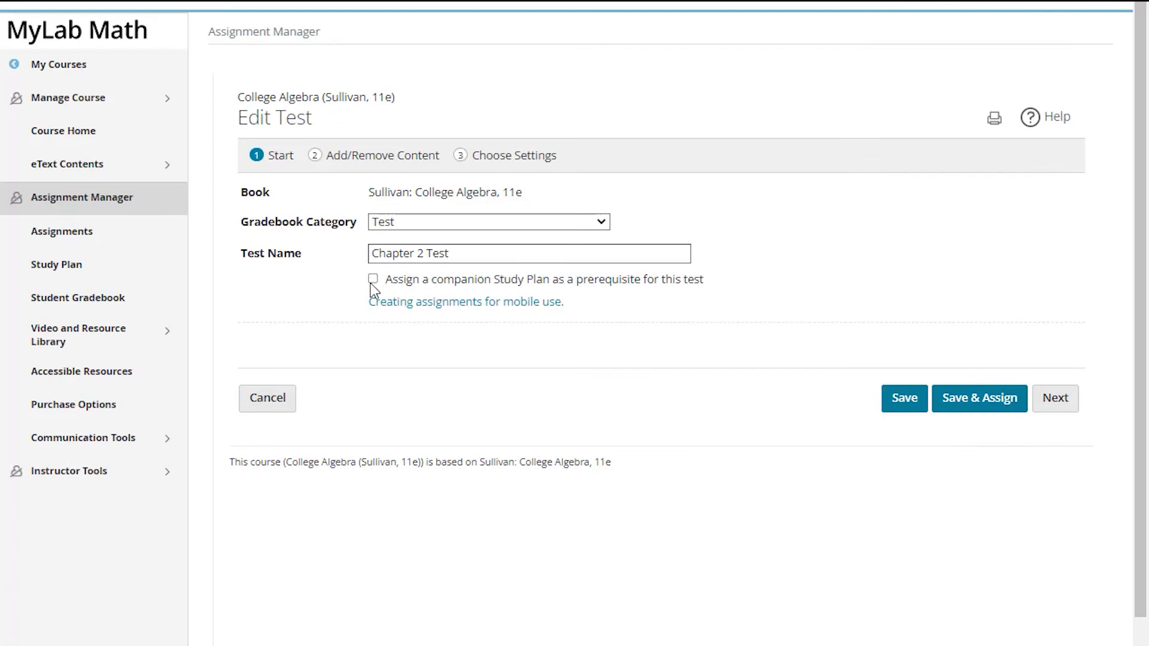
left_click(1056, 399)
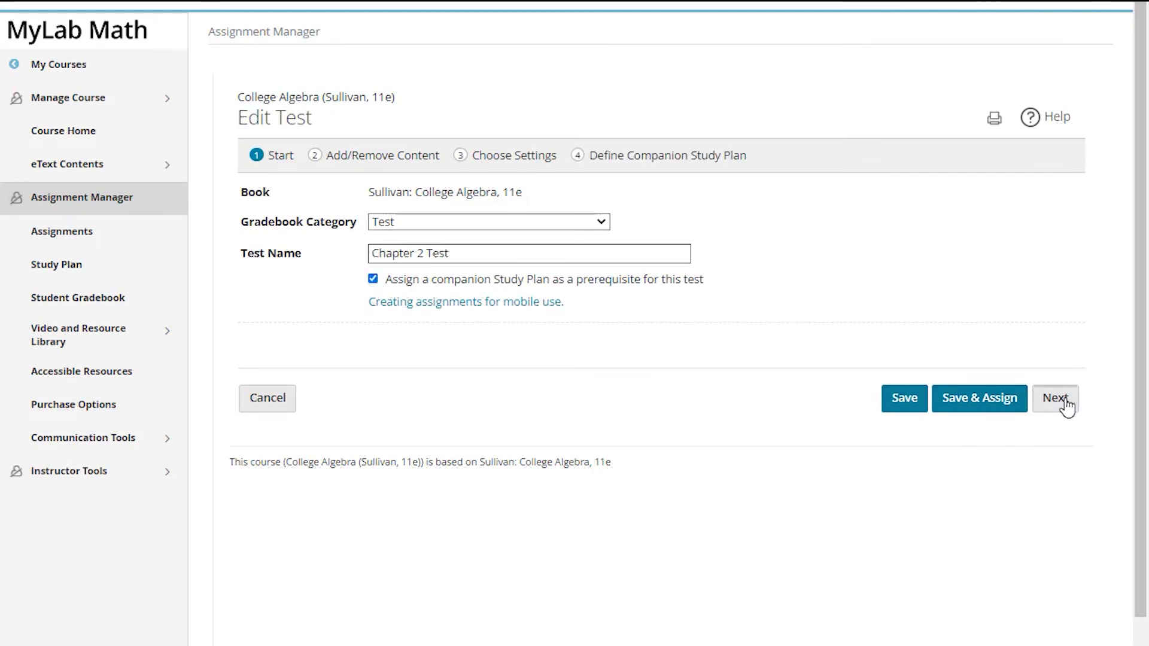
scroll(1056, 364, "down", 5)
left_click(1057, 594)
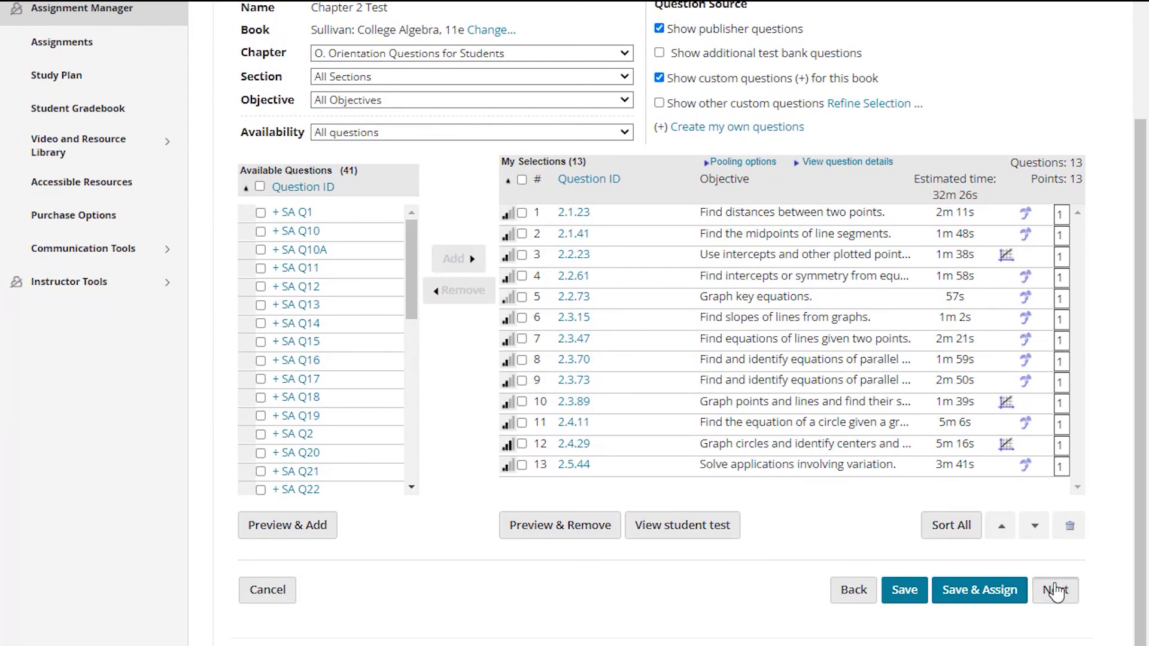
scroll(744, 243, "down", 1)
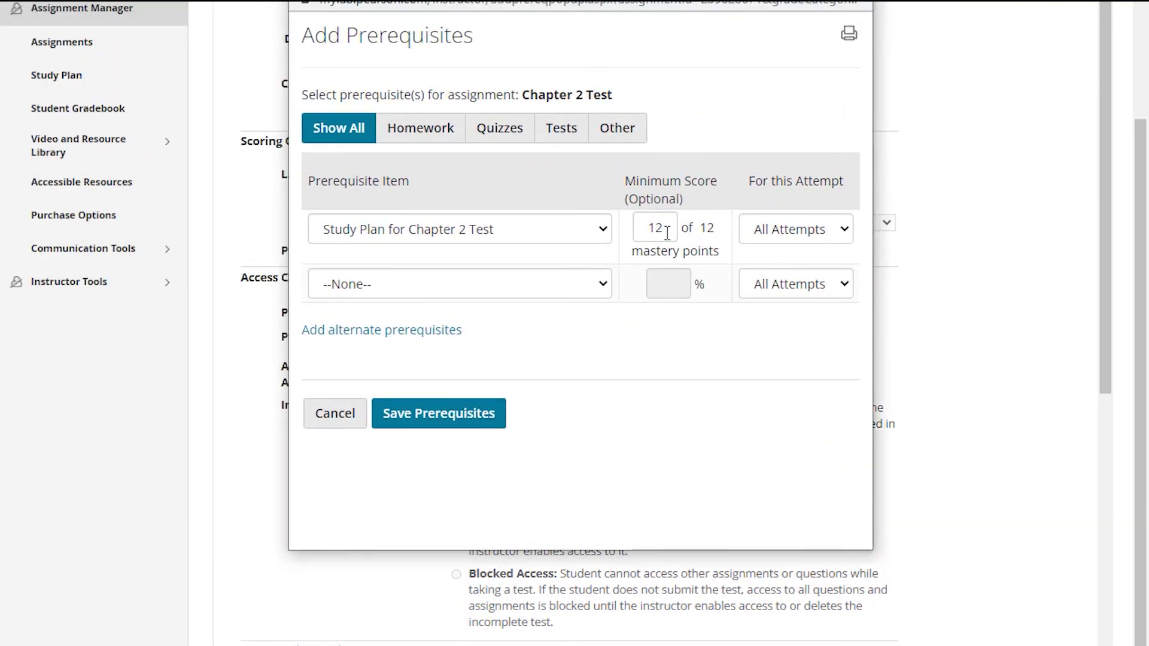
Step: Replace the prerequisite's minimum score of 12 with 0 and save the prerequisites
left_click_drag(667, 230, 617, 224)
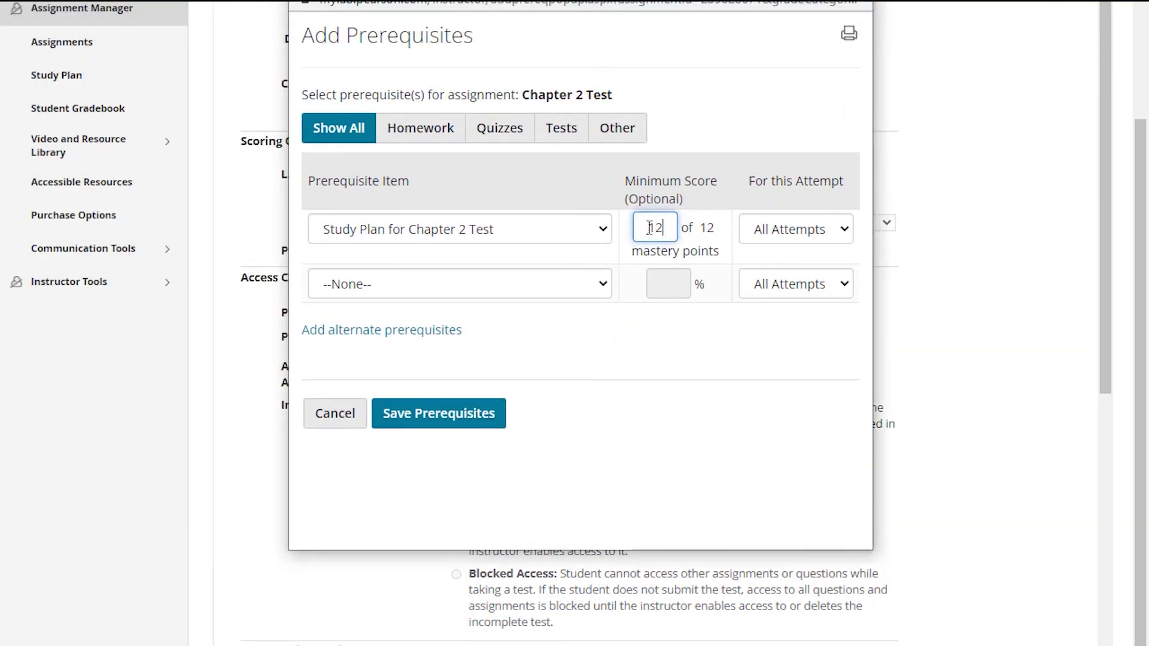
type("0")
left_click(441, 414)
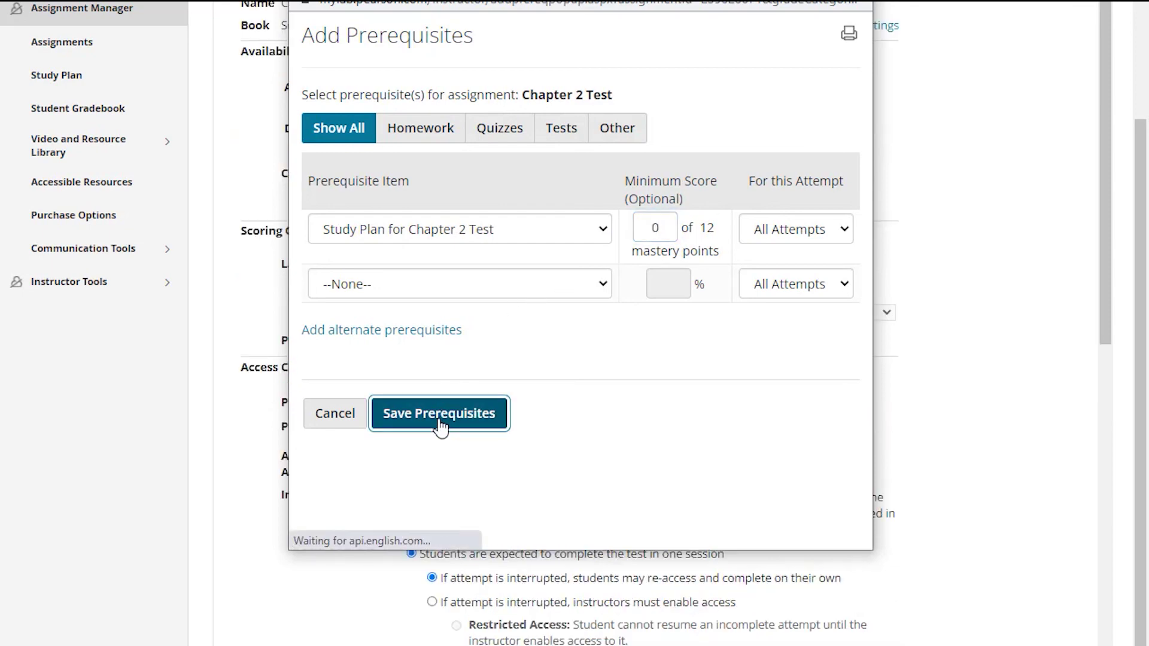
scroll(992, 323, "down", 5)
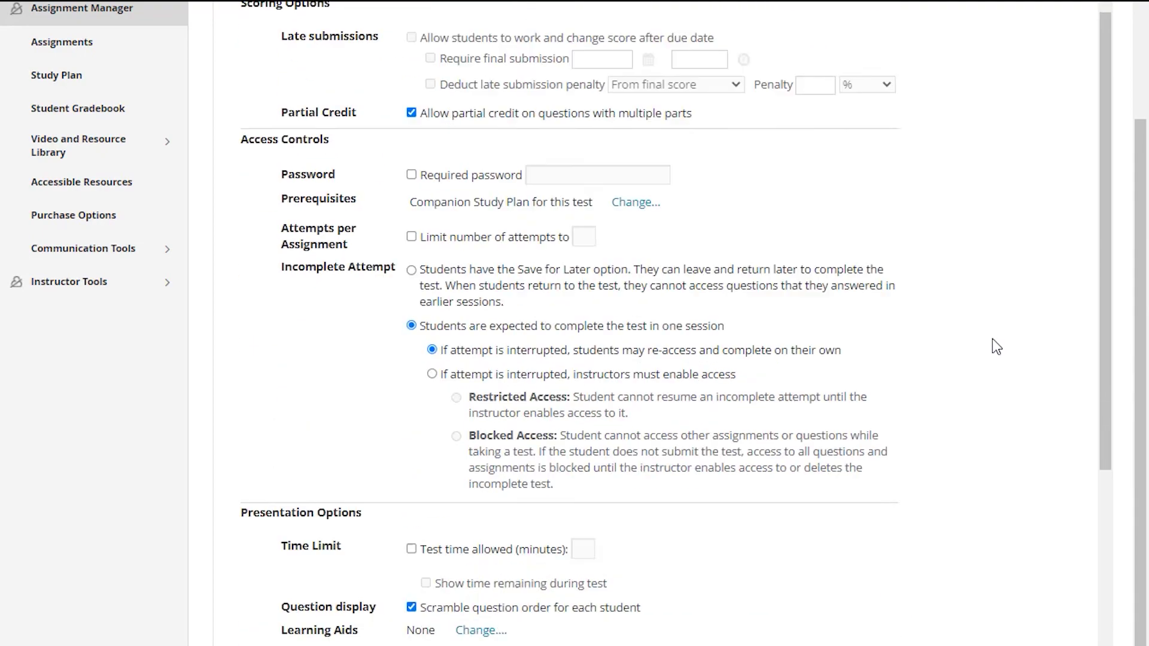
scroll(993, 332, "down", 5)
scroll(993, 324, "down", 4)
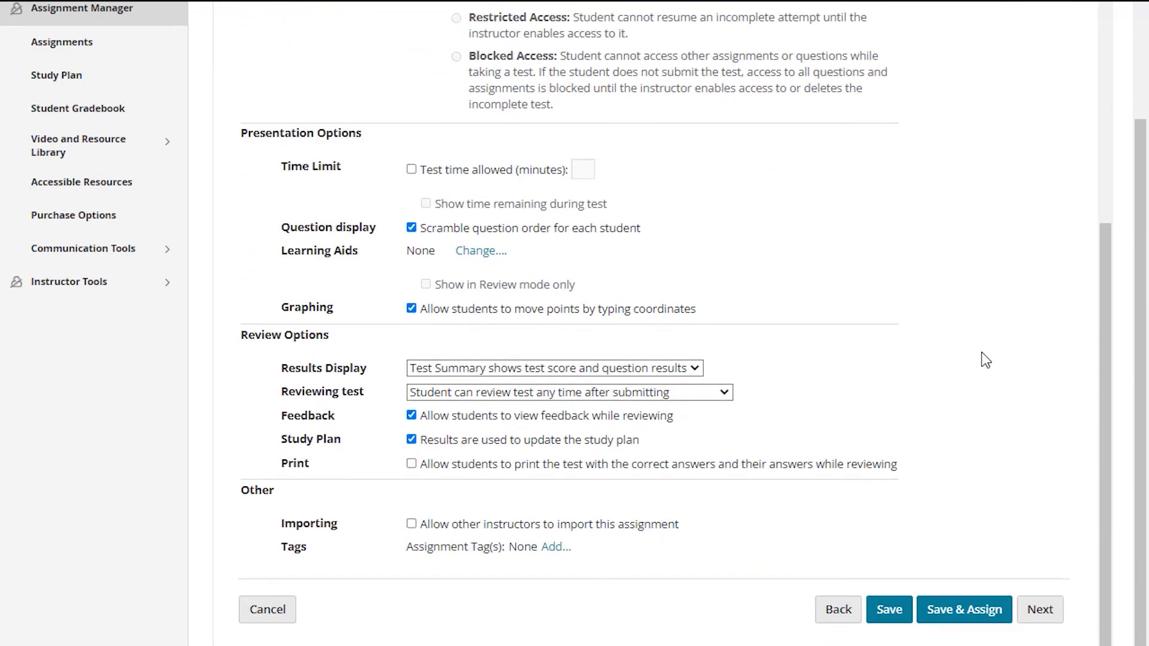
Step: Set the companion study plan's minimum mastery points from 12 to 0 and Save & Assign the test
left_click(1040, 610)
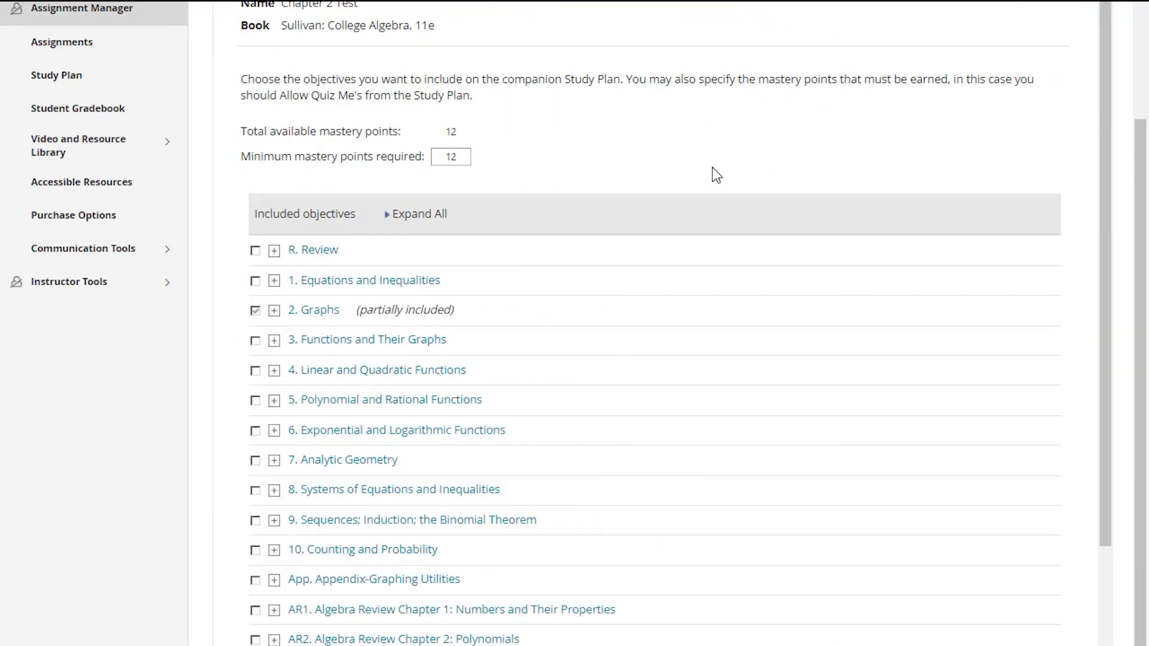
left_click(461, 156)
double_click(461, 157)
type("0")
scroll(759, 314, "down", 3)
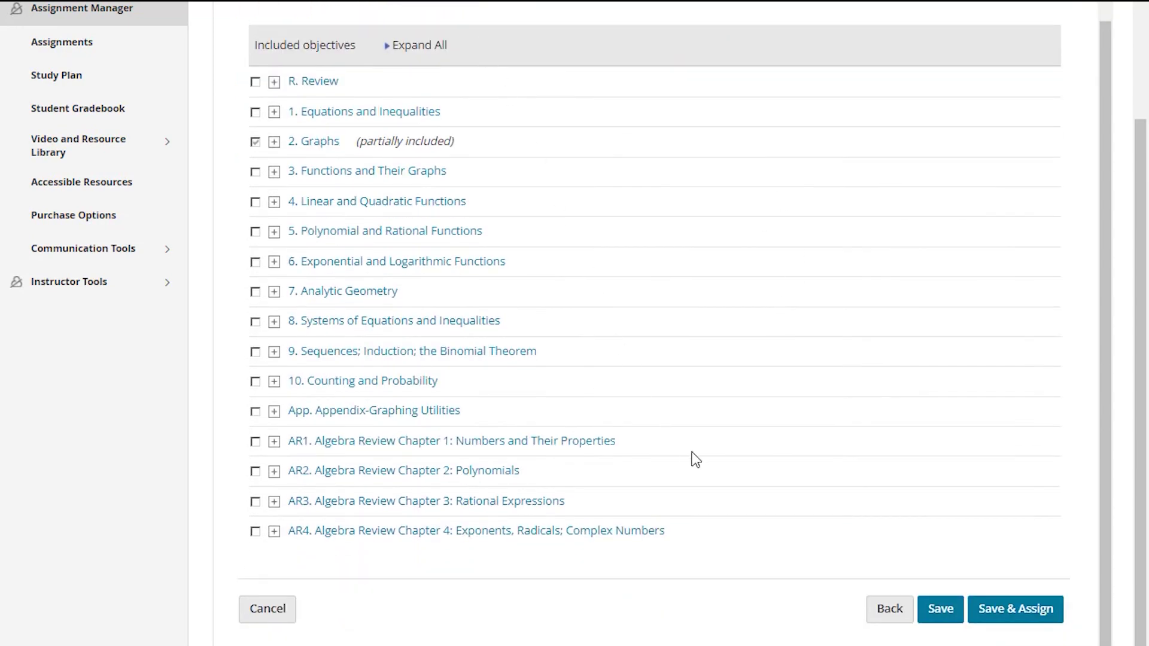
left_click(1016, 608)
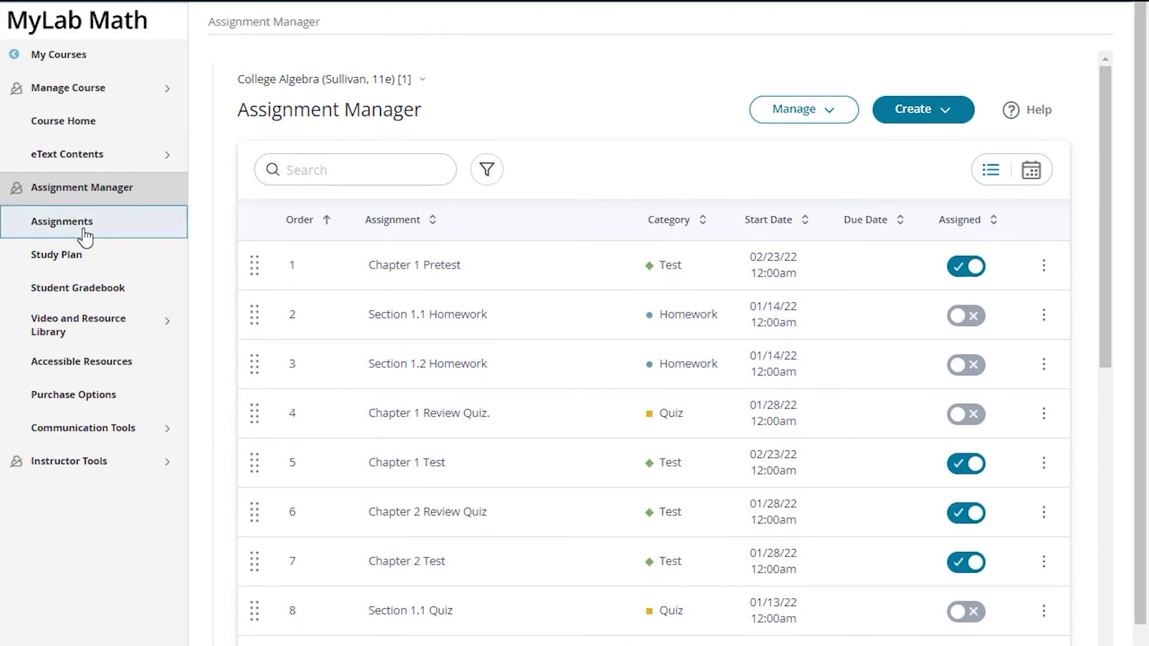
Step: From the student Assignments list, open the Study Plan for Chapter 2 Test showing 0 of 12 points
left_click(86, 231)
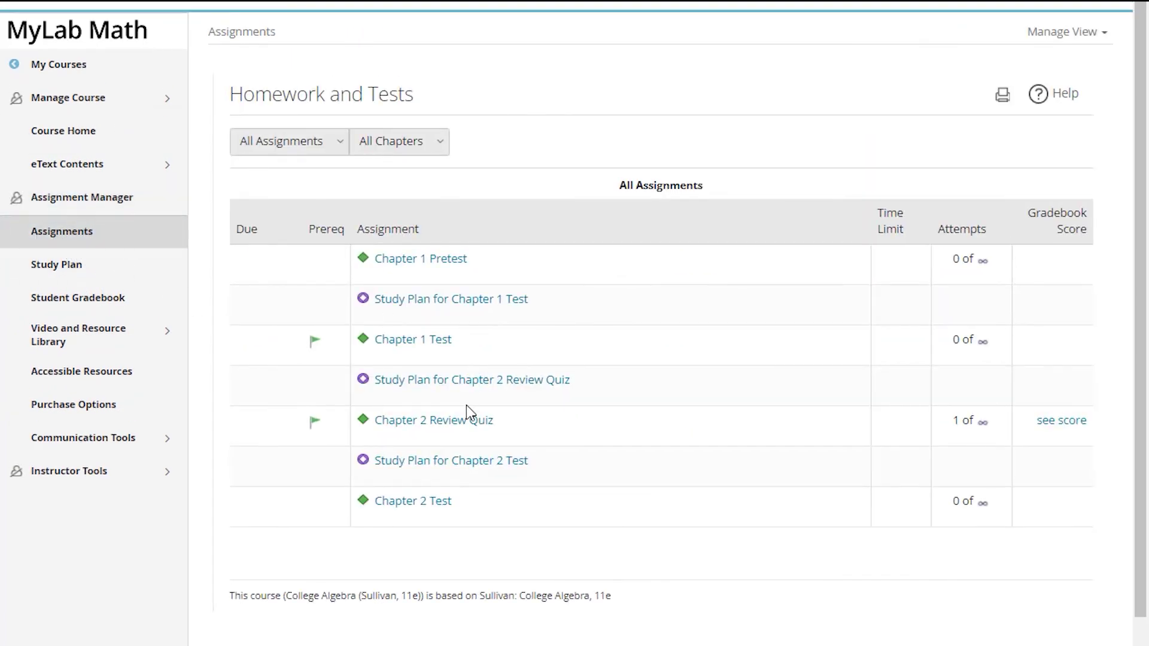
scroll(467, 433, "down", 1)
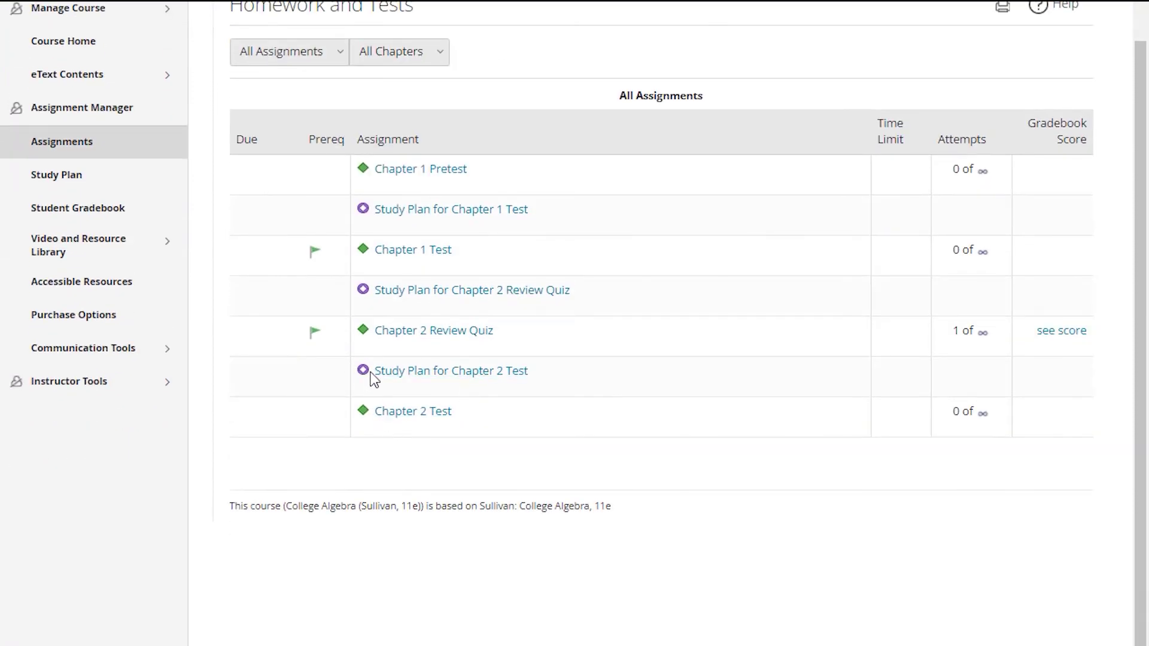
left_click(430, 370)
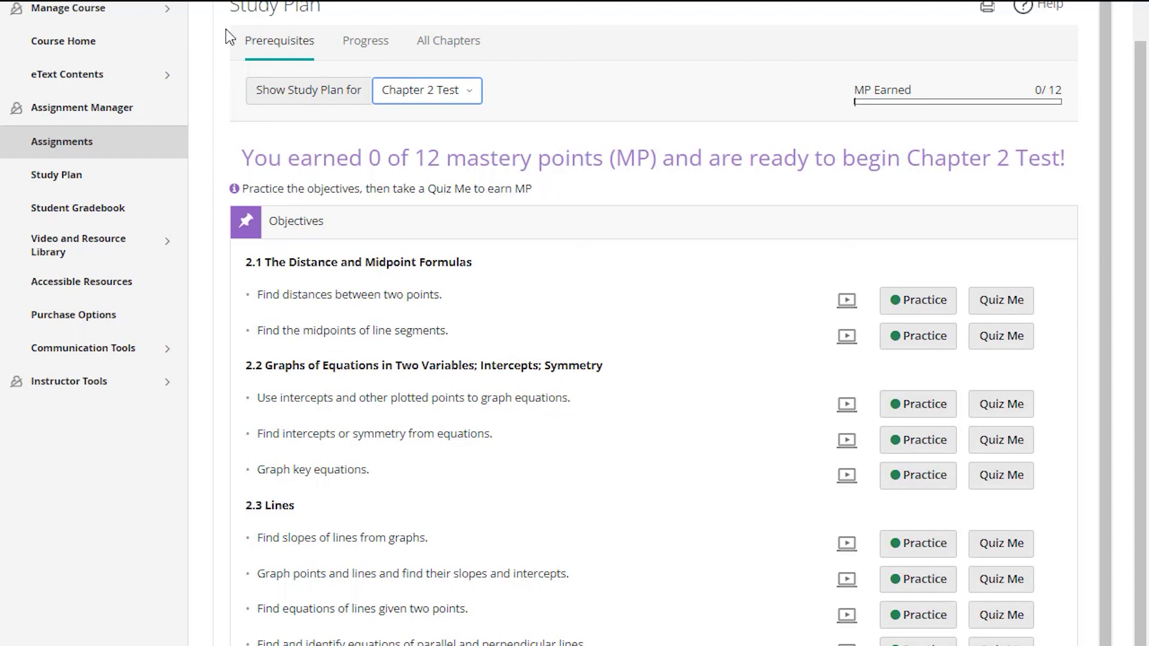
Step: Return to the Homework and Tests list via Assignments in the left sidebar
left_click(89, 141)
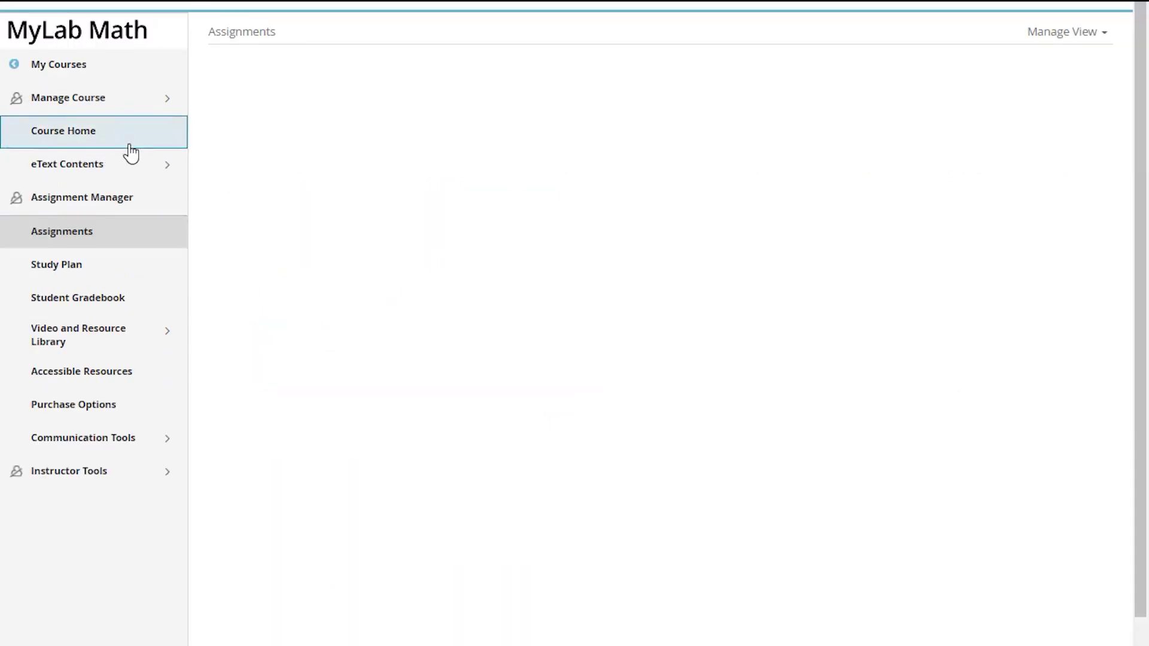